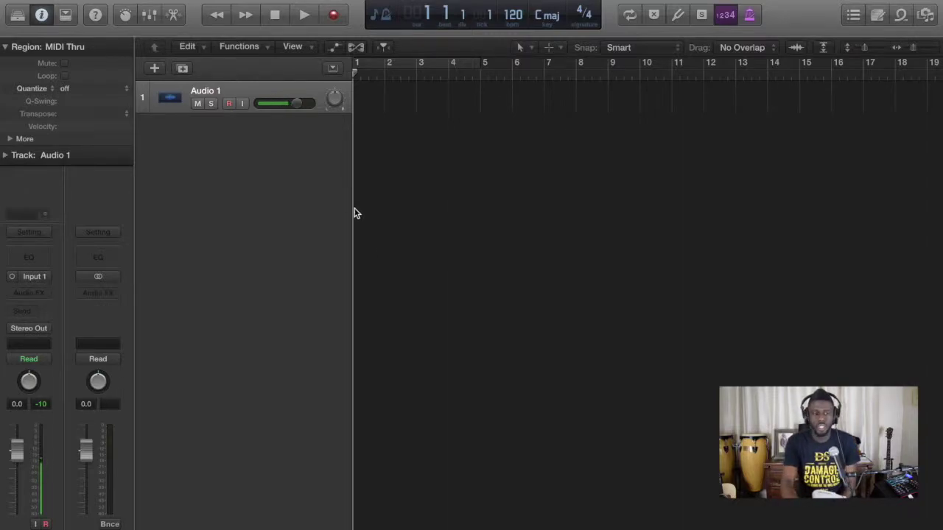
Open the Loop Browser and filter the loops by All Drums, Acoustic and Distorted.
click(95, 17)
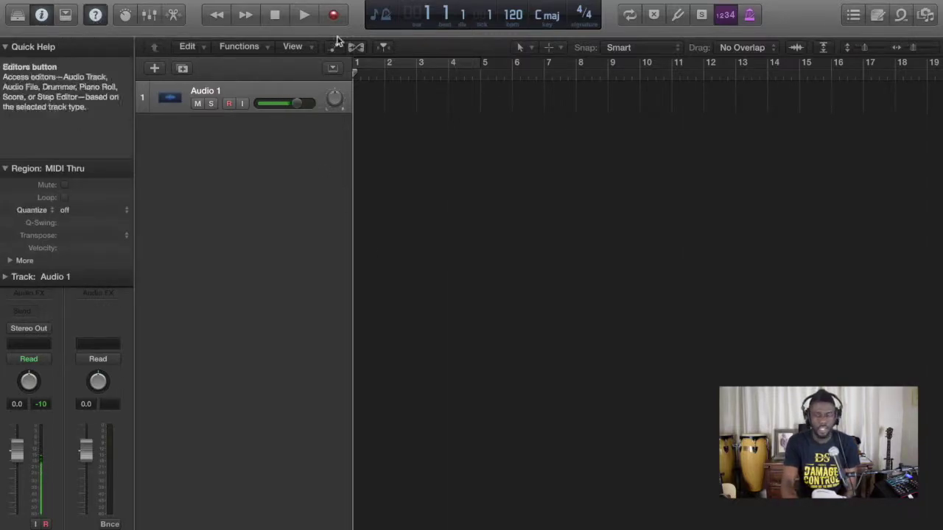
click(900, 15)
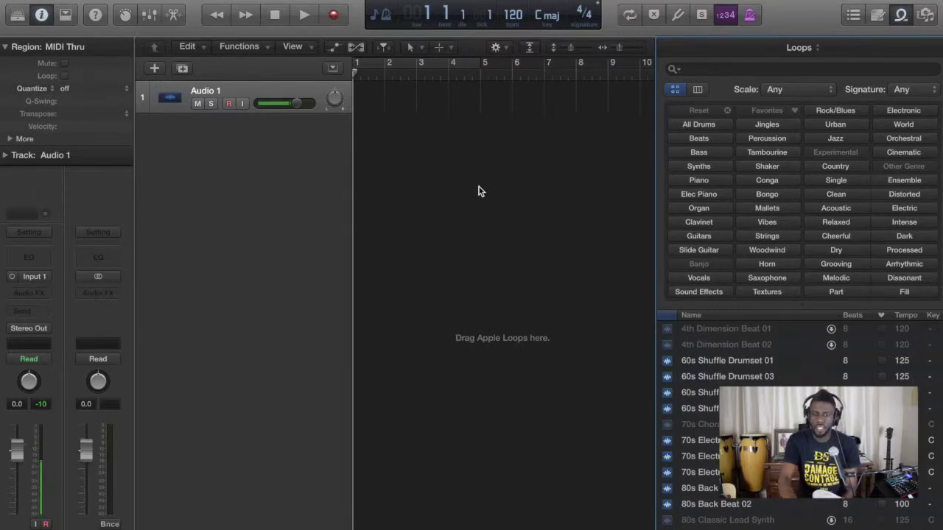
click(706, 126)
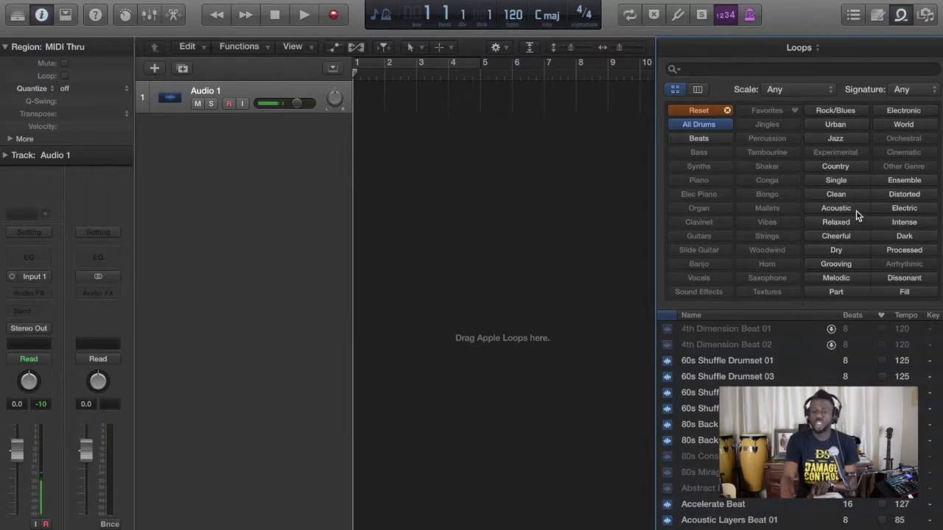
click(833, 211)
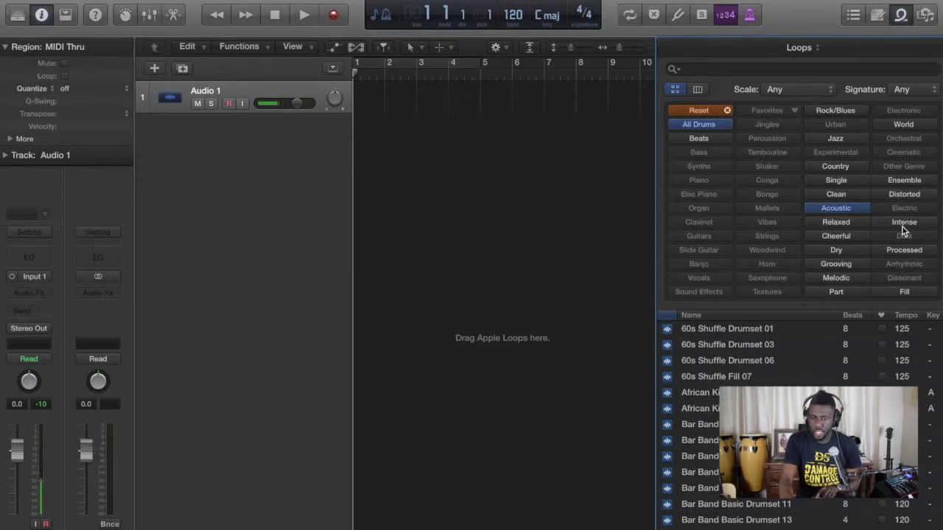
click(902, 193)
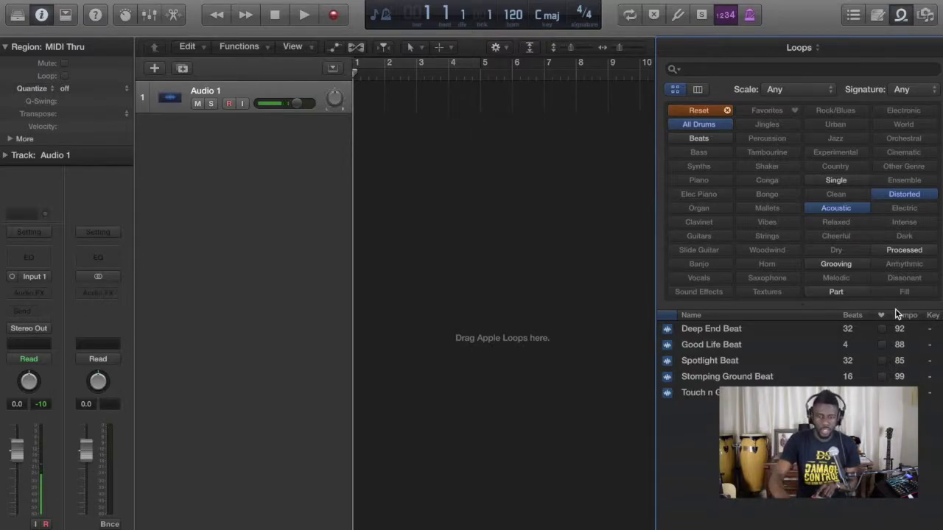
click(837, 265)
click(837, 265)
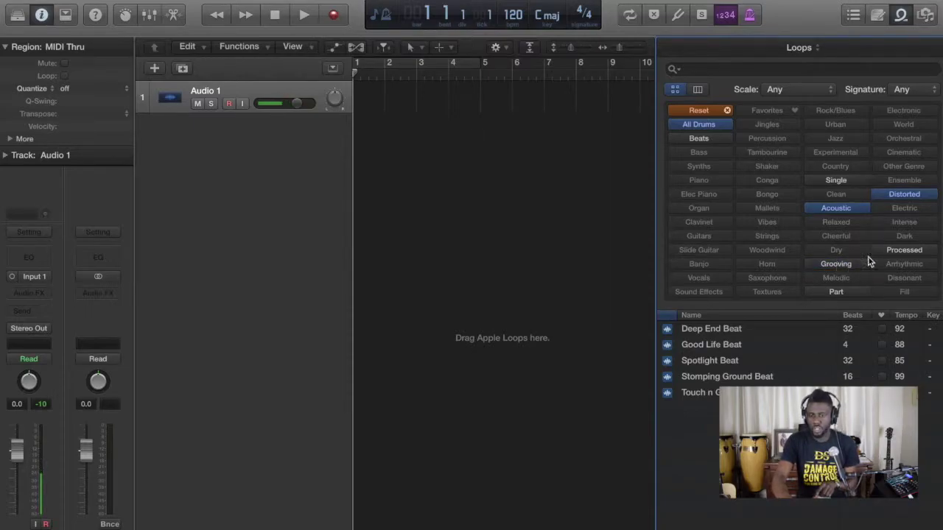
click(912, 253)
click(913, 253)
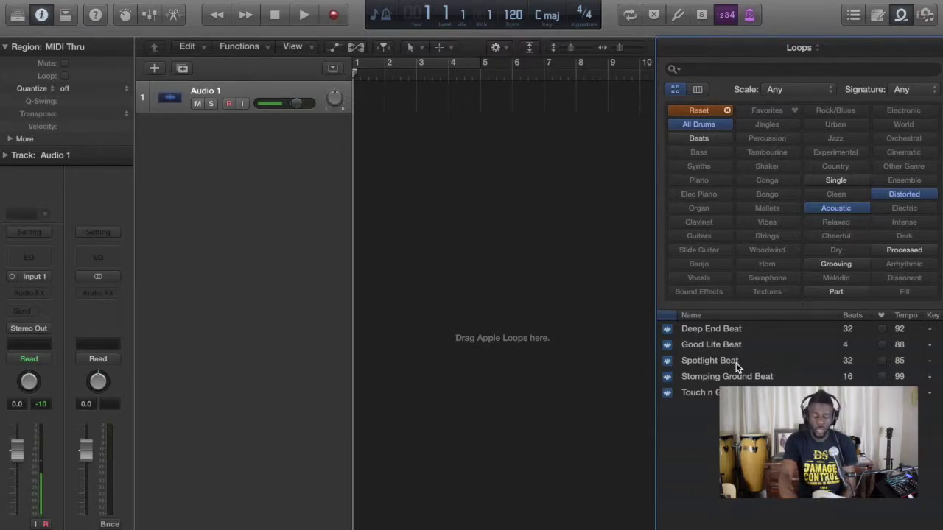
Audition the Deep End Beat and Good Life Beat drum loops.
click(708, 332)
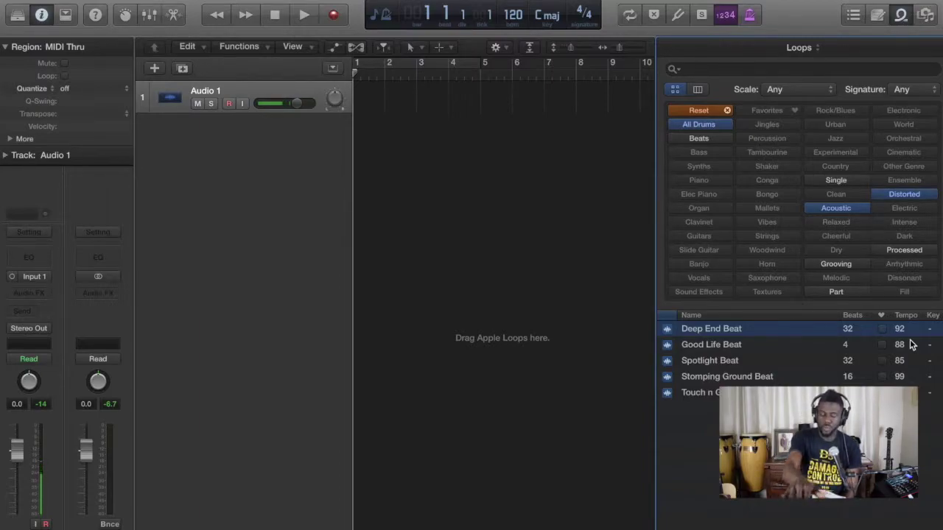
click(705, 345)
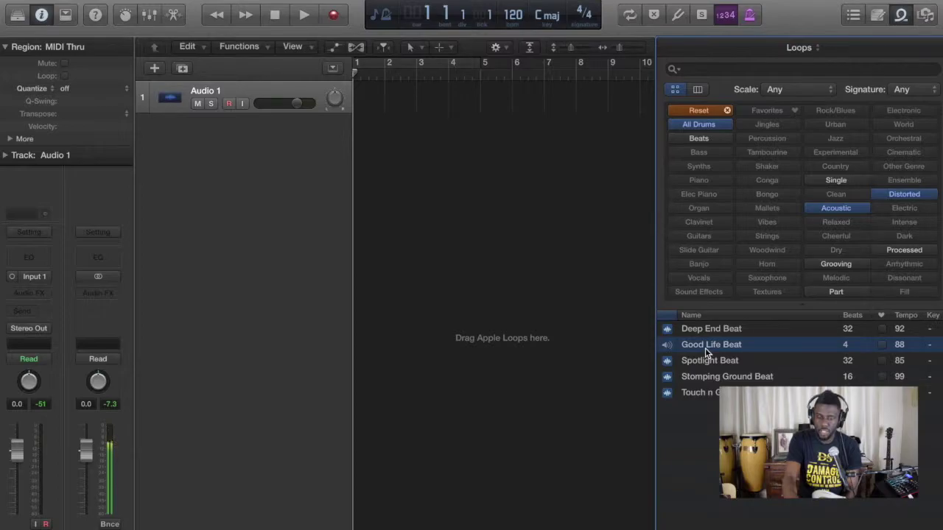
click(705, 347)
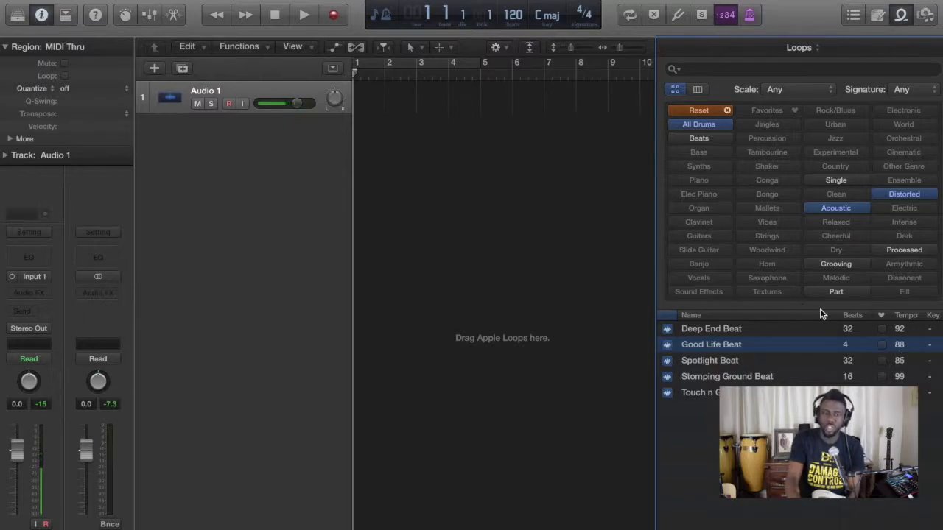
Set the project tempo to 88 bpm.
double_click(514, 17)
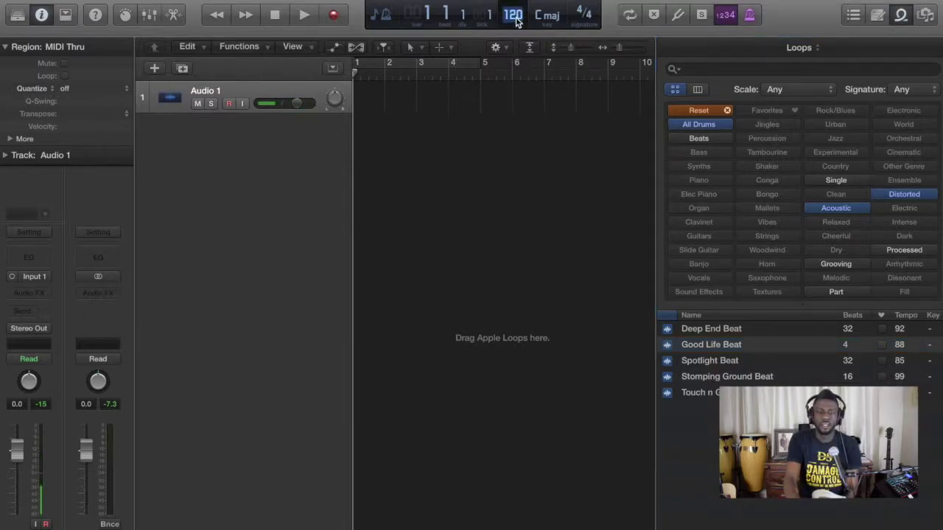
click(523, 305)
double_click(515, 19)
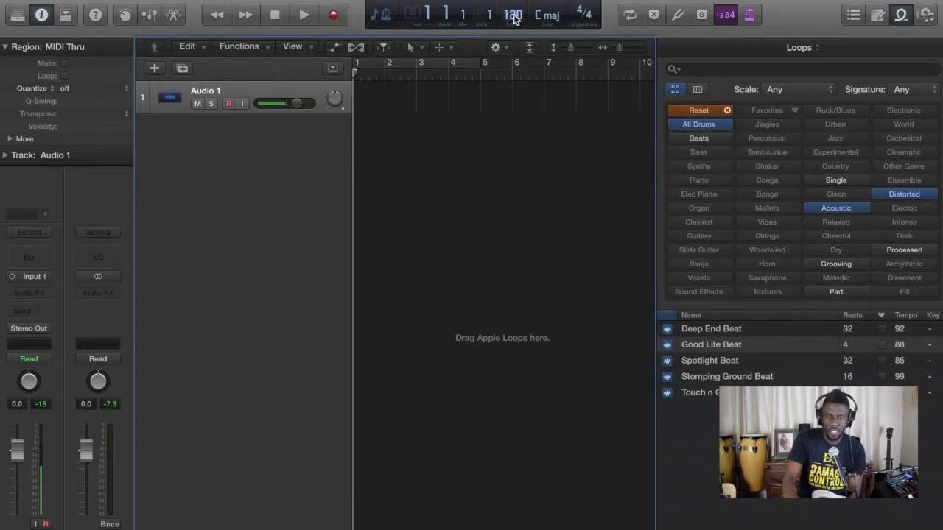
double_click(514, 18)
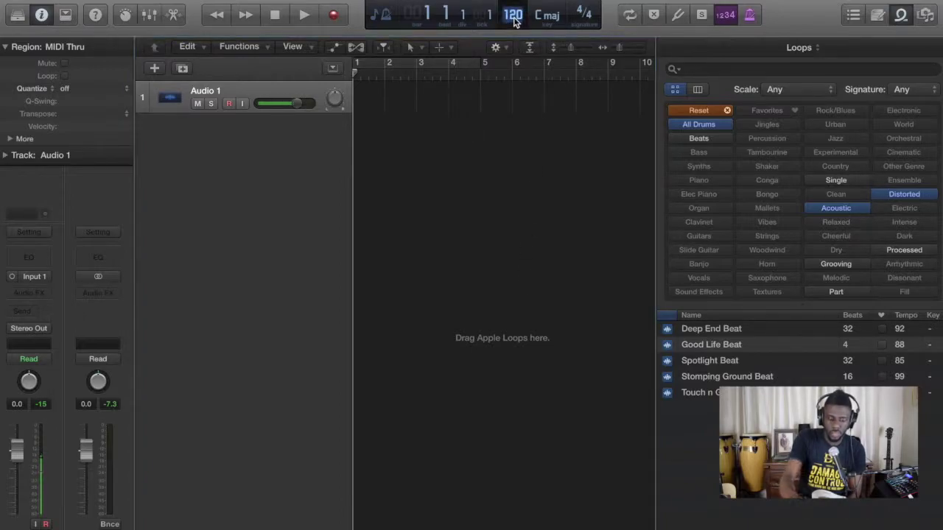
text(88)
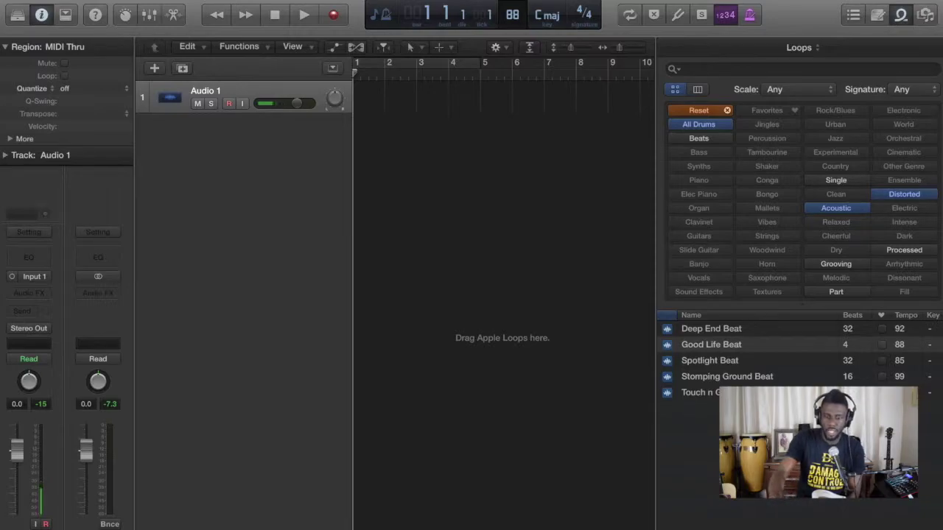
key(Return)
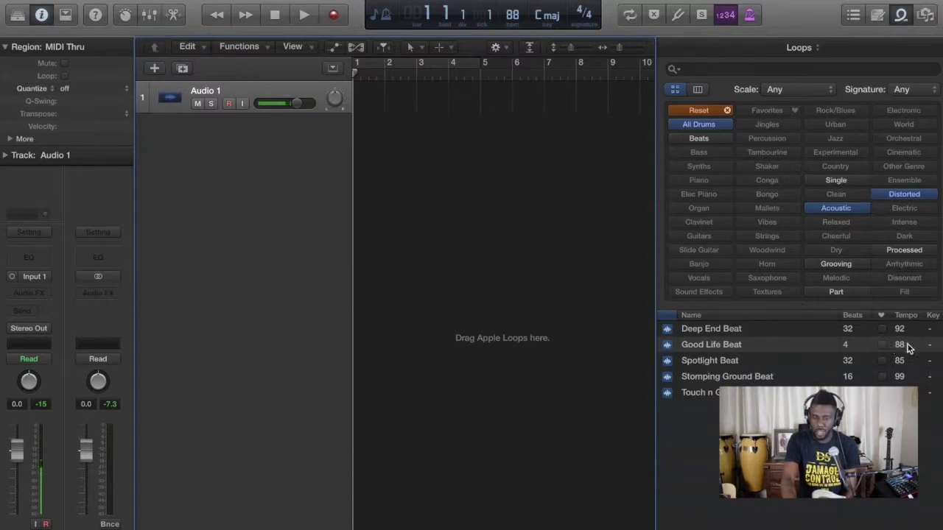
Audition the Good Life Beat loop again at the project tempo.
click(689, 346)
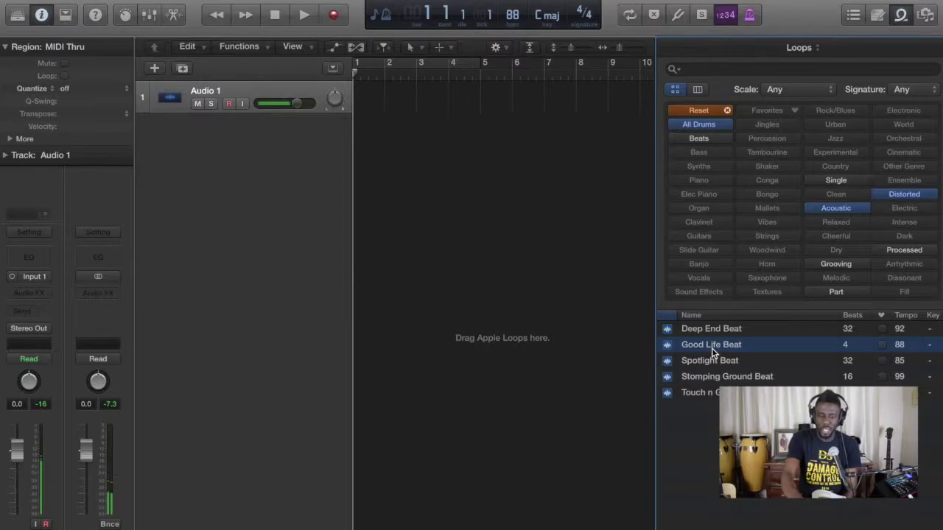
click(712, 360)
click(712, 347)
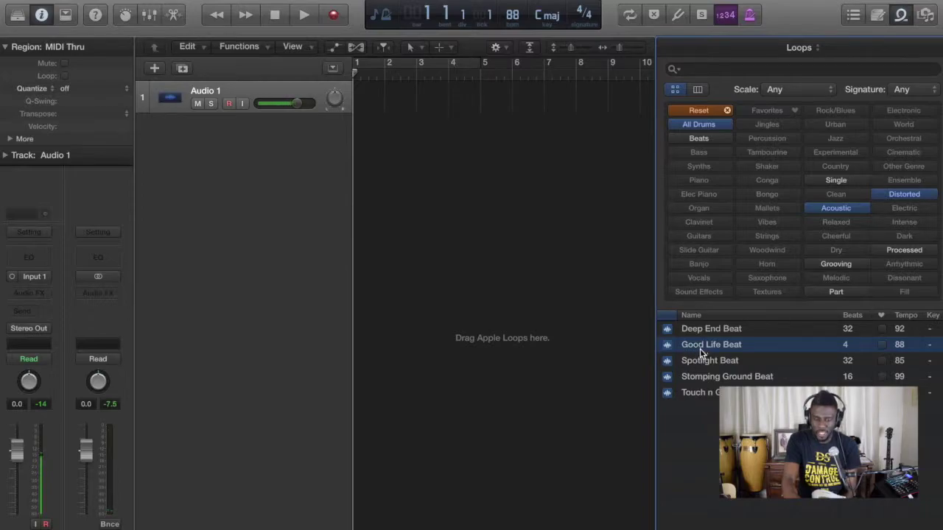
Place the Good Life Beat loop on the first audio track at bar 1 without importing its tempo information.
drag(702, 352, 343, 110)
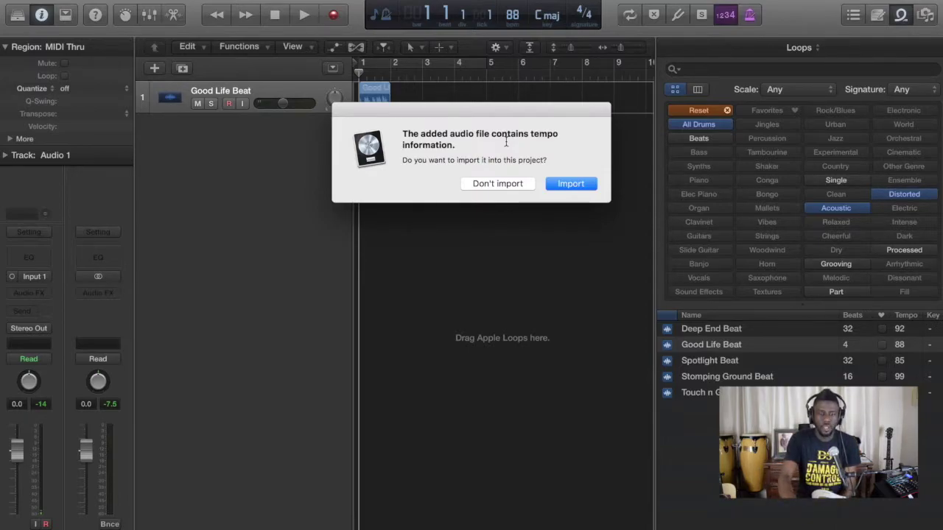
click(508, 186)
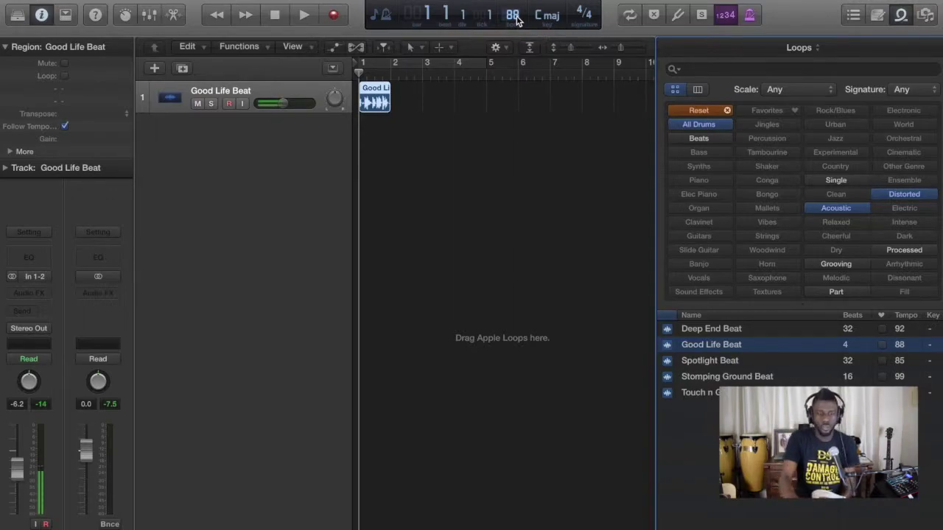
click(488, 184)
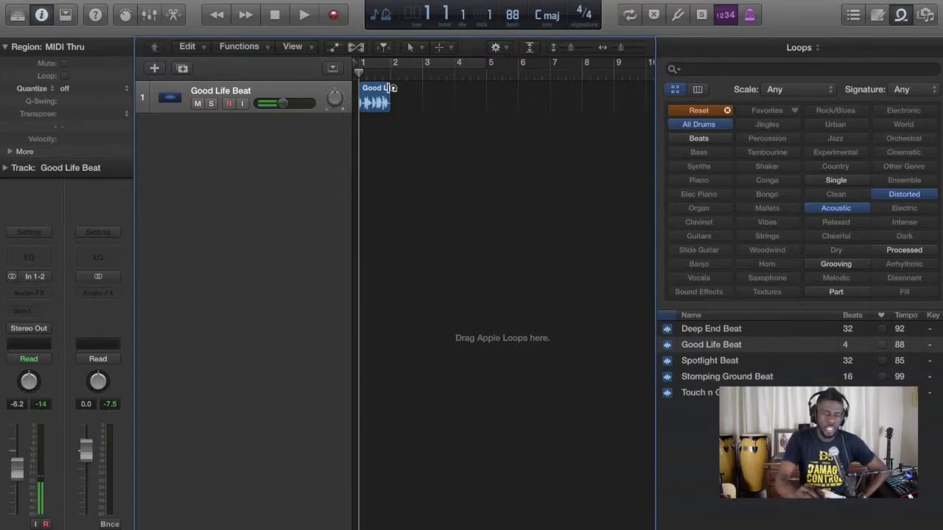
Loop the Good Life Beat region for four repetitions, up to the start of bar 5.
drag(391, 88, 484, 89)
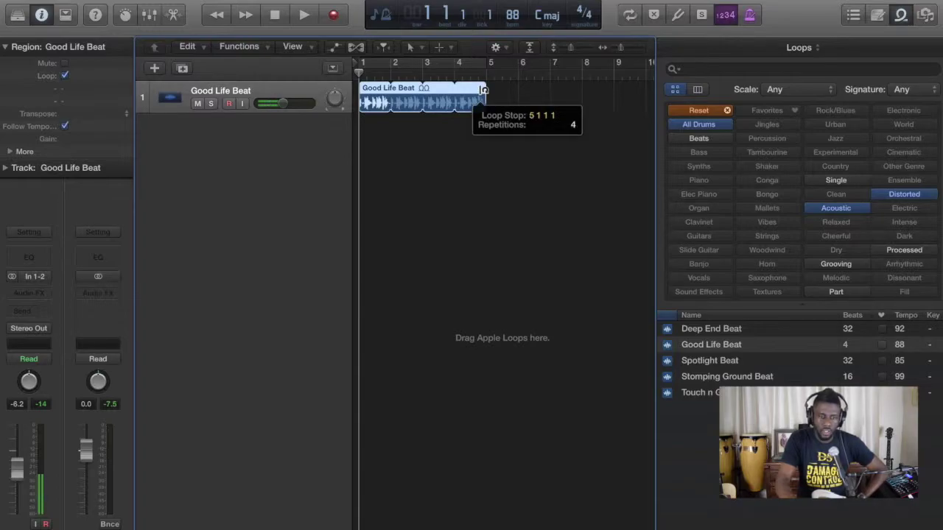
drag(483, 89, 483, 89)
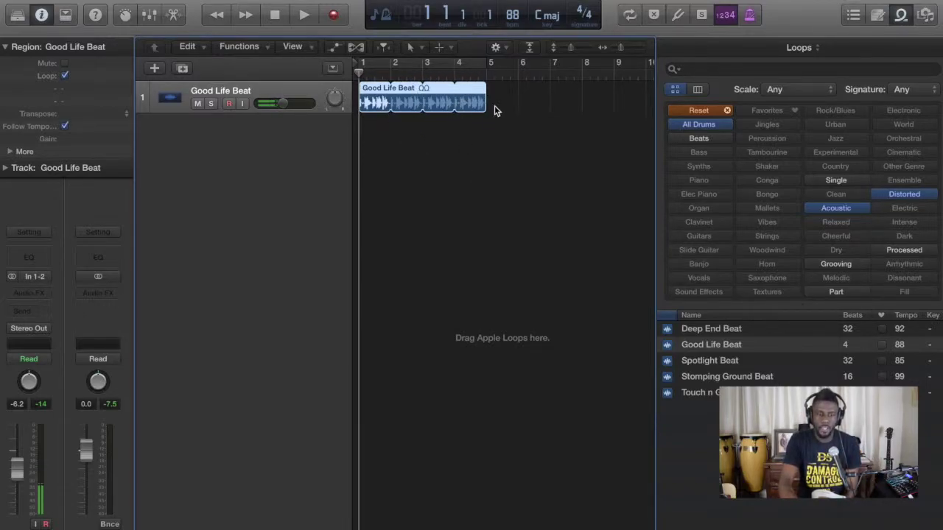
click(436, 139)
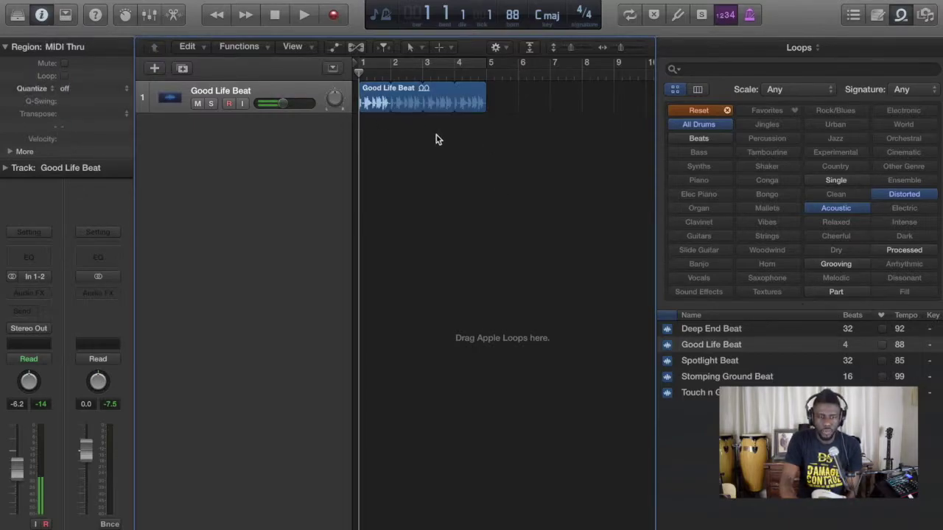
click(395, 95)
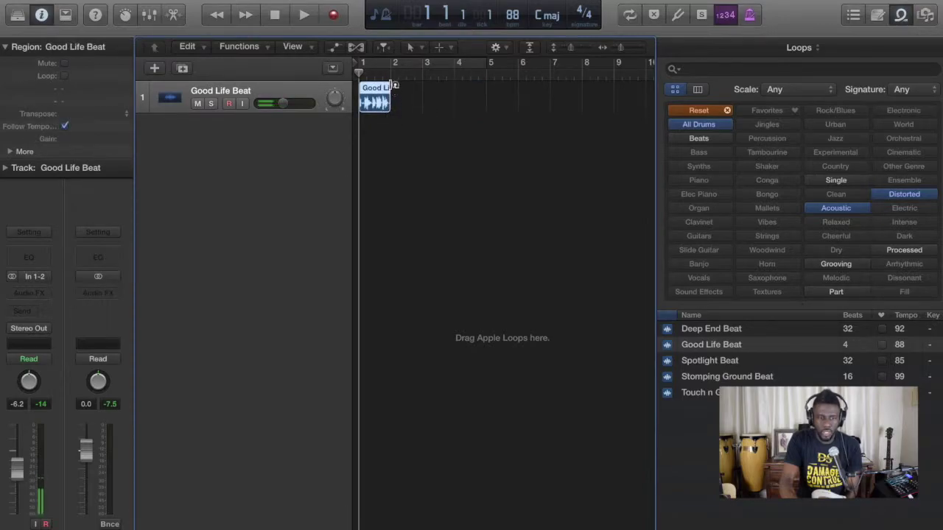
drag(392, 86, 485, 89)
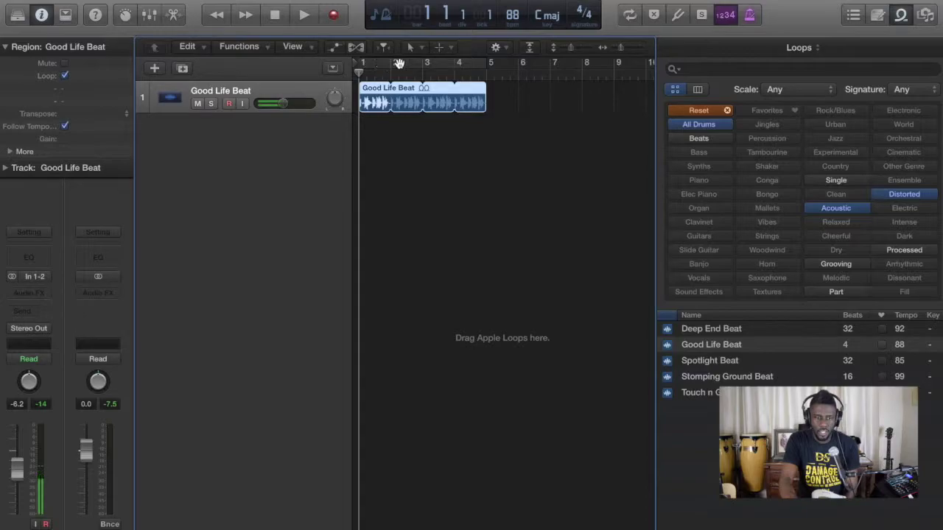
Turn on the cycle area from bar 1 to bar 5 and show Quick Help for the Cycle control.
click(469, 63)
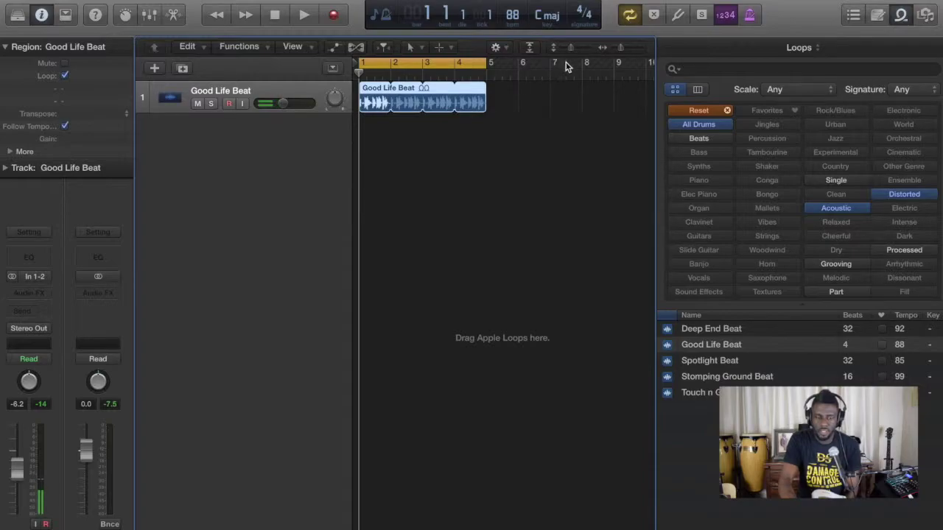
mouse_move(489, 63)
mouse_down()
mouse_move(457, 64)
mouse_move(521, 67)
mouse_move(444, 68)
mouse_move(533, 68)
mouse_move(415, 67)
mouse_move(582, 69)
mouse_move(487, 76)
mouse_up()
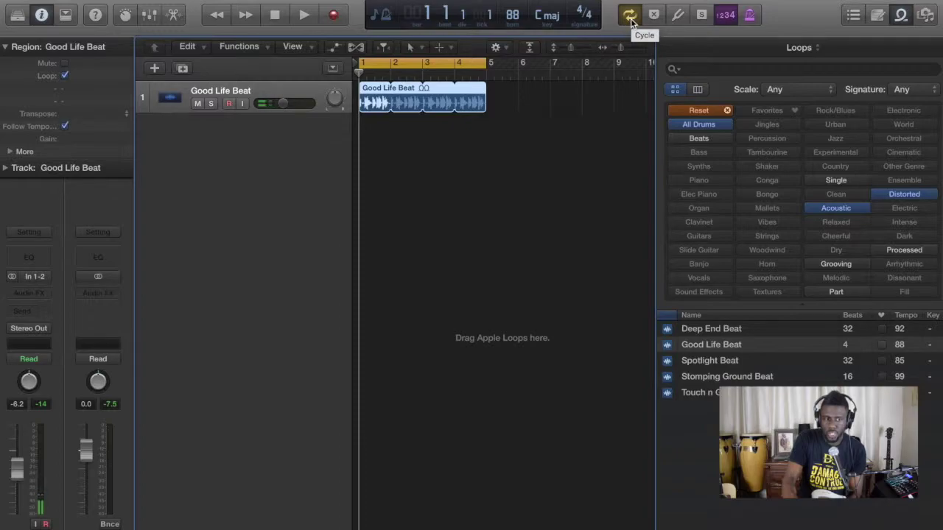
click(95, 15)
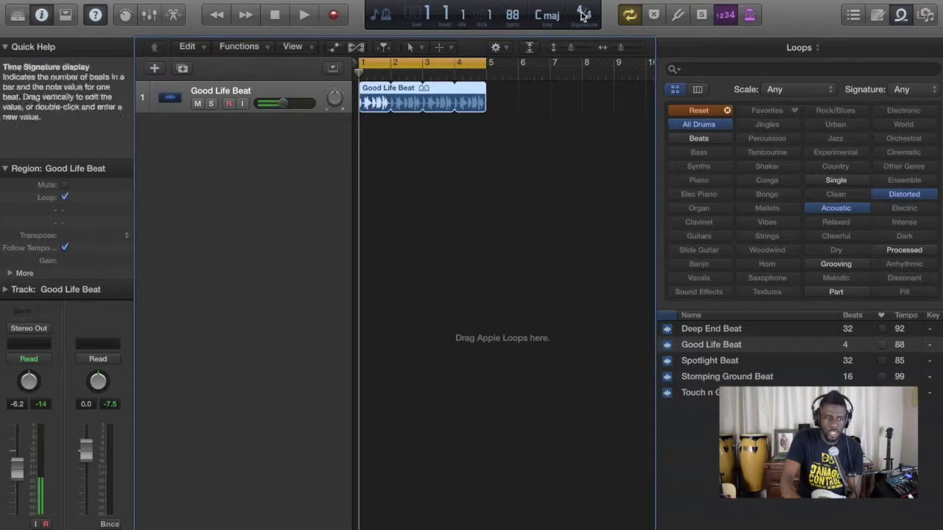
click(625, 17)
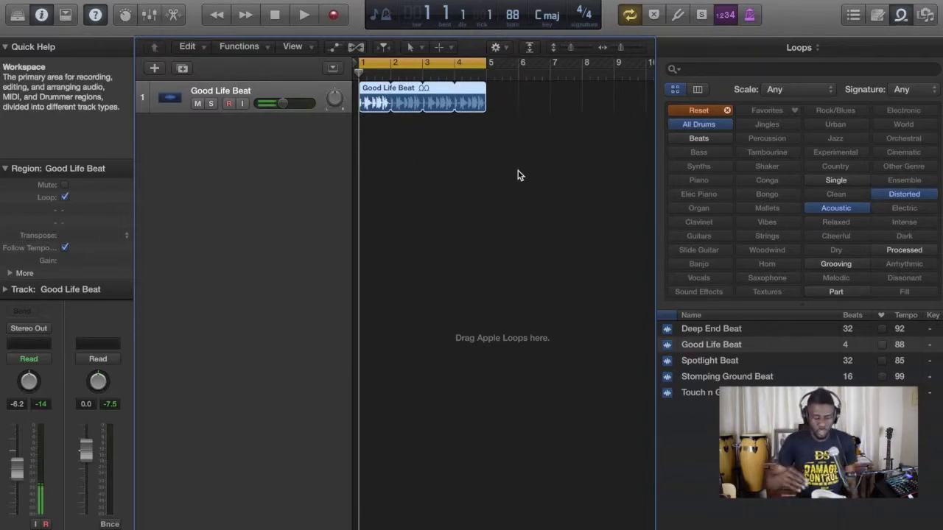
Play the looped drum beat within the cycle area, and stop playback after listening.
key(space)
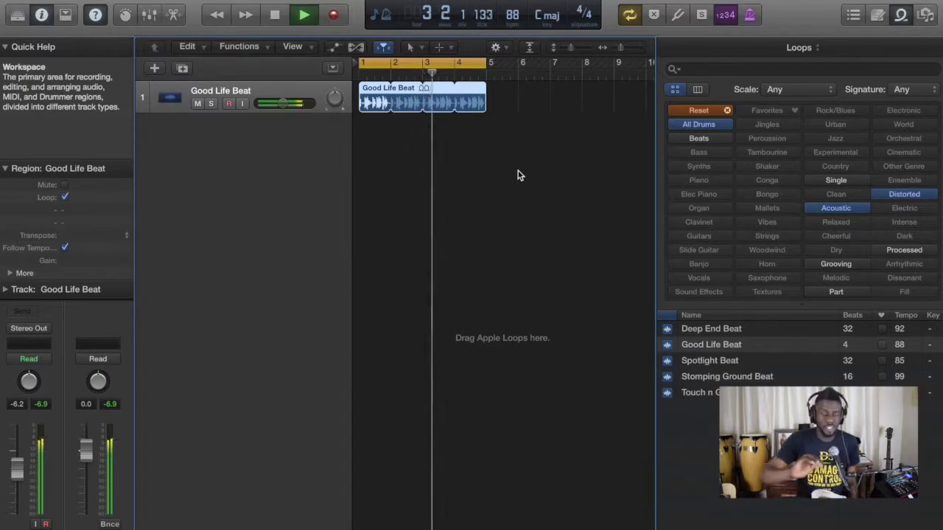
key(space)
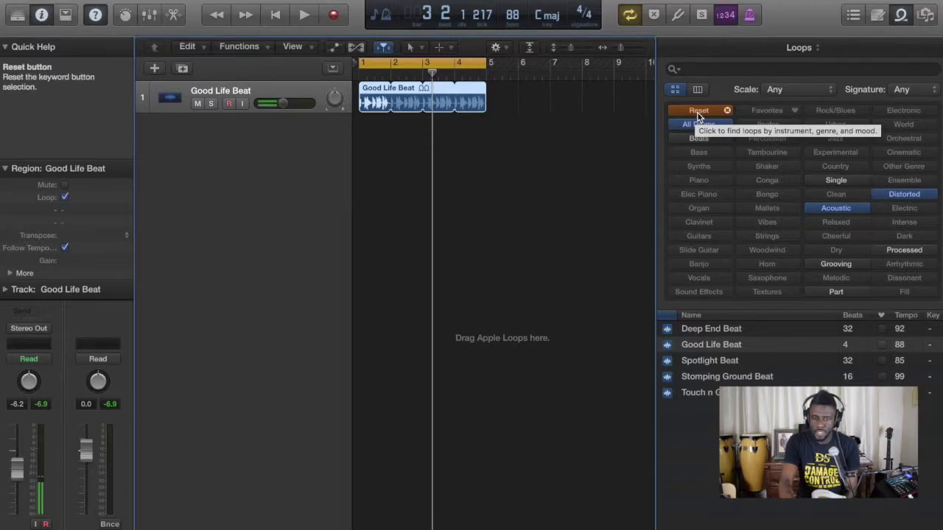
Reset the loop filters and filter the loops by Bass, Acoustic and Grooving.
click(699, 118)
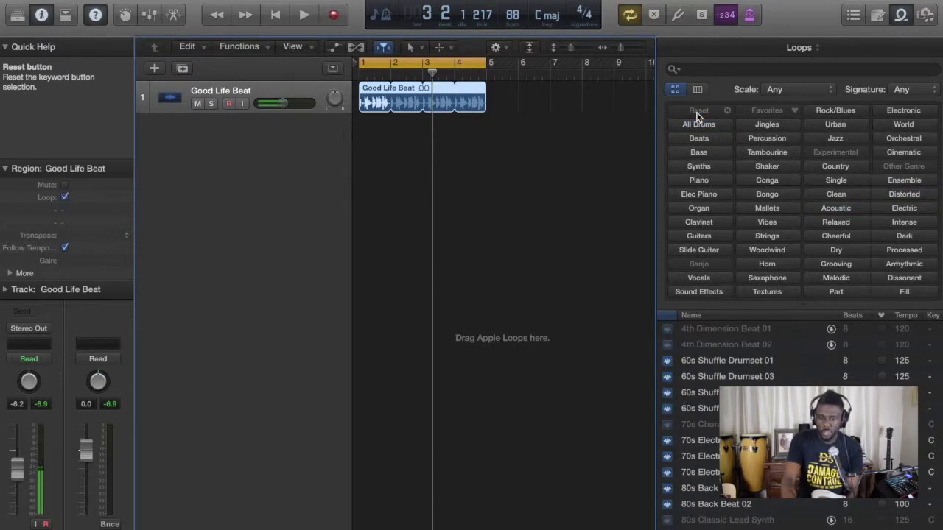
click(699, 152)
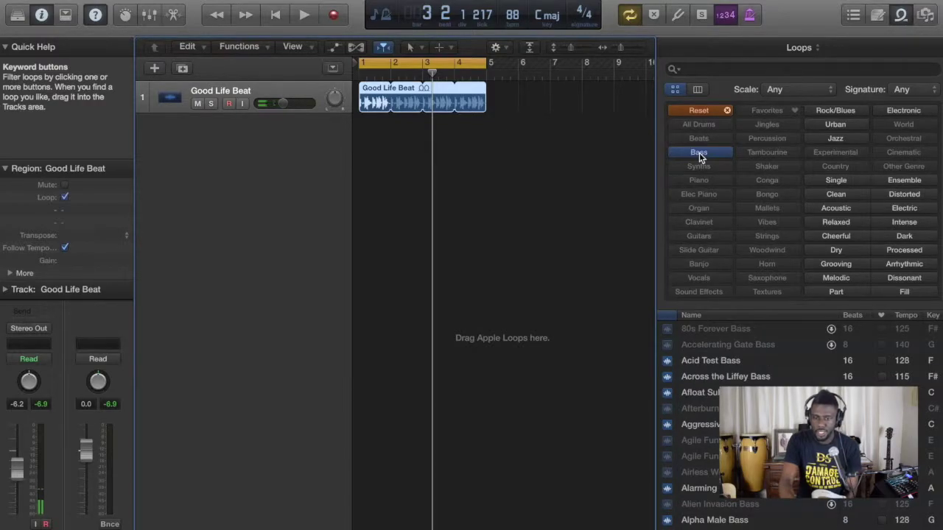
click(836, 209)
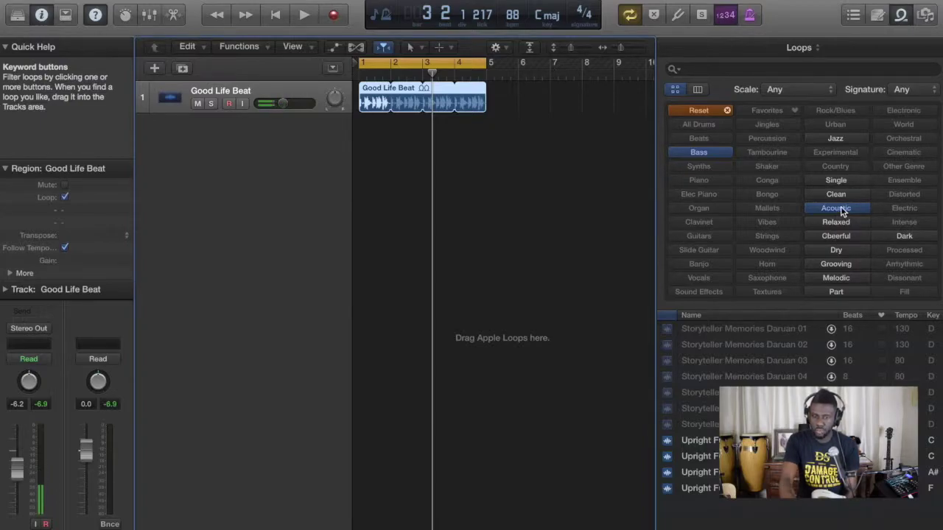
click(837, 265)
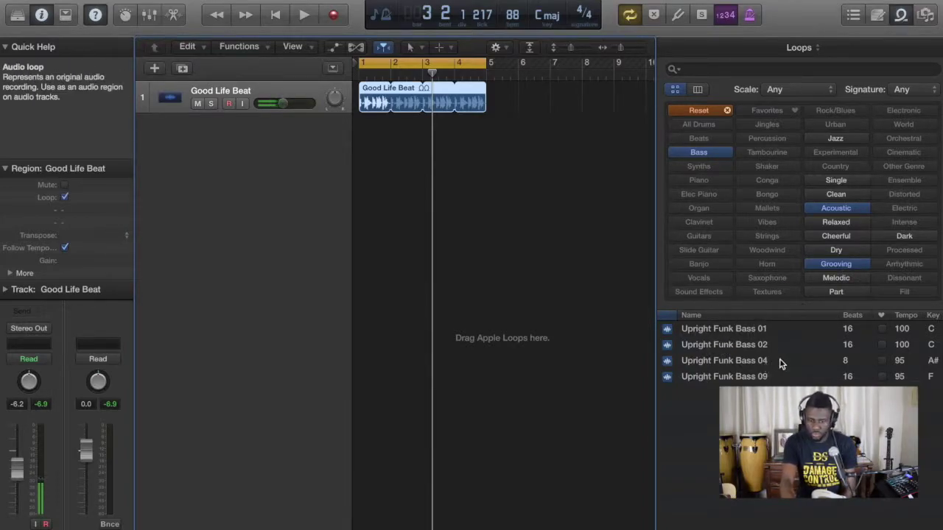
Audition the Upright Funk Bass 01, 02, 04 and 09 loops, then listen to Upright Funk Bass 02 again.
click(732, 333)
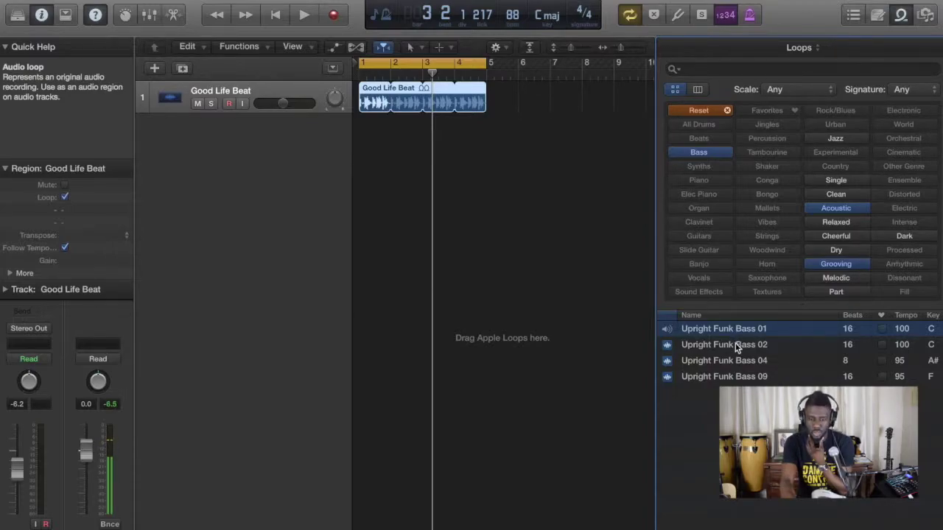
click(735, 344)
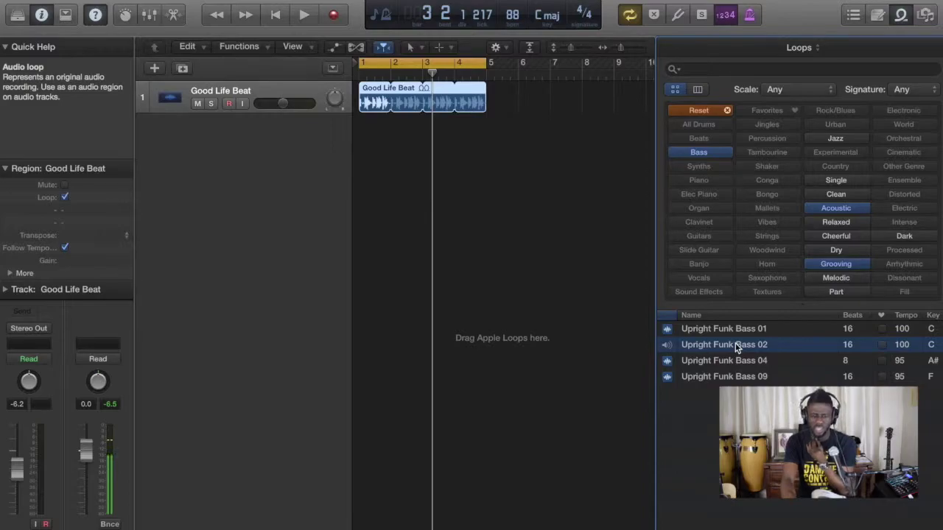
click(740, 361)
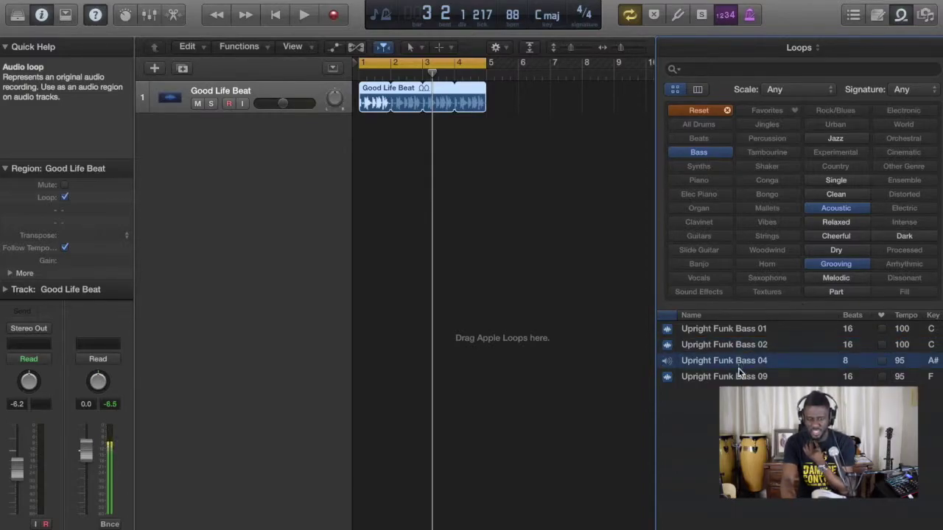
click(741, 378)
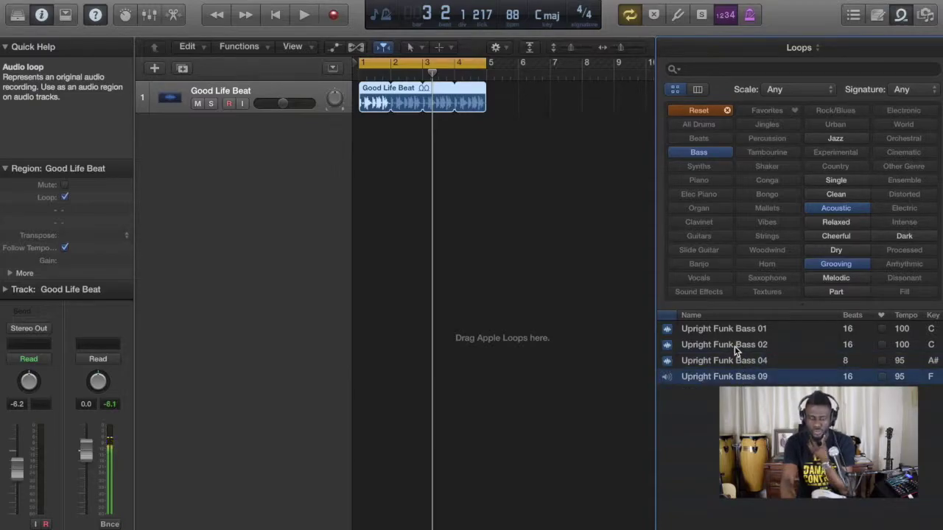
click(735, 346)
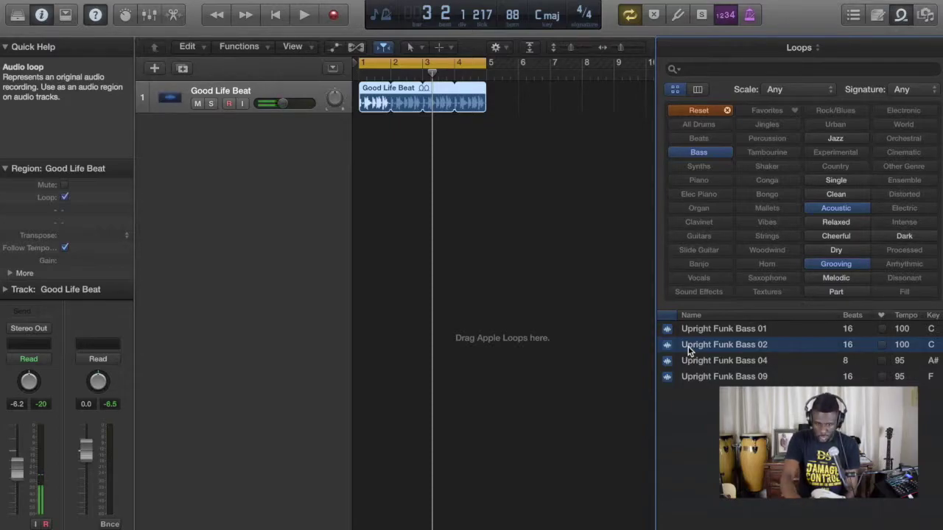
Add the Upright Funk Bass 02 loop on a new track at bar 1 and play it with the drum beat.
drag(690, 351, 363, 161)
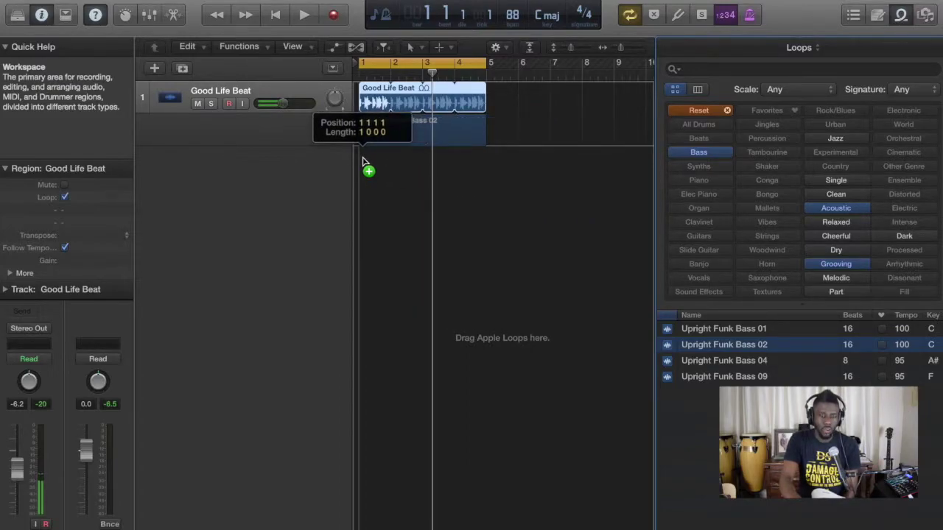
mouse_move(363, 162)
mouse_down()
mouse_move(343, 219)
mouse_move(361, 152)
mouse_up()
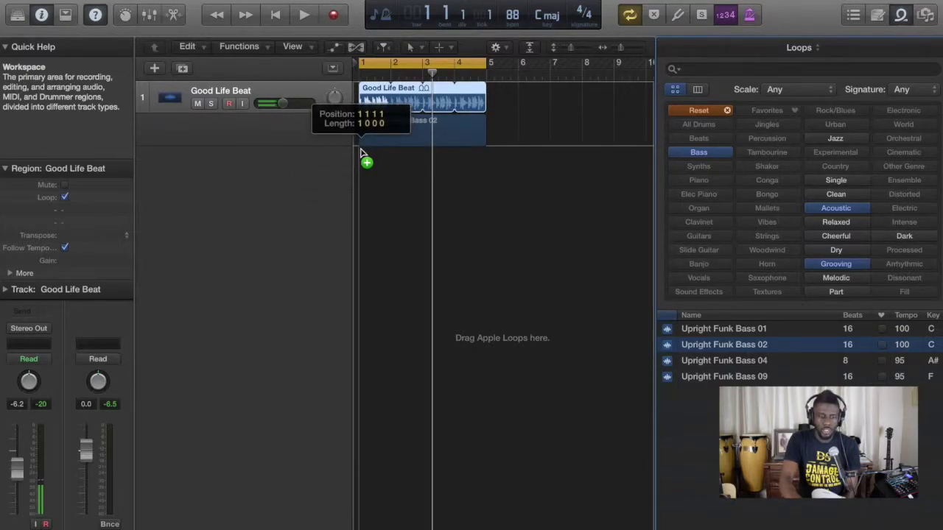
drag(360, 151, 361, 153)
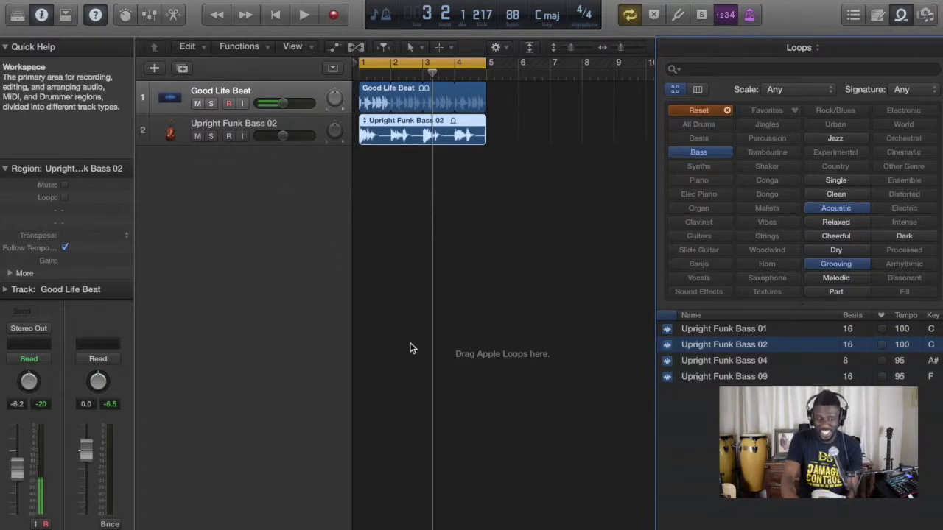
click(449, 301)
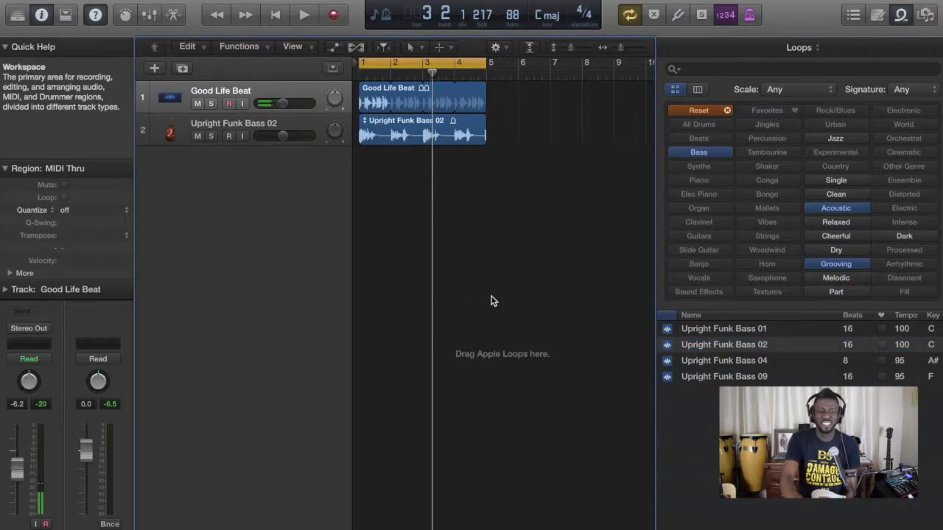
key(space)
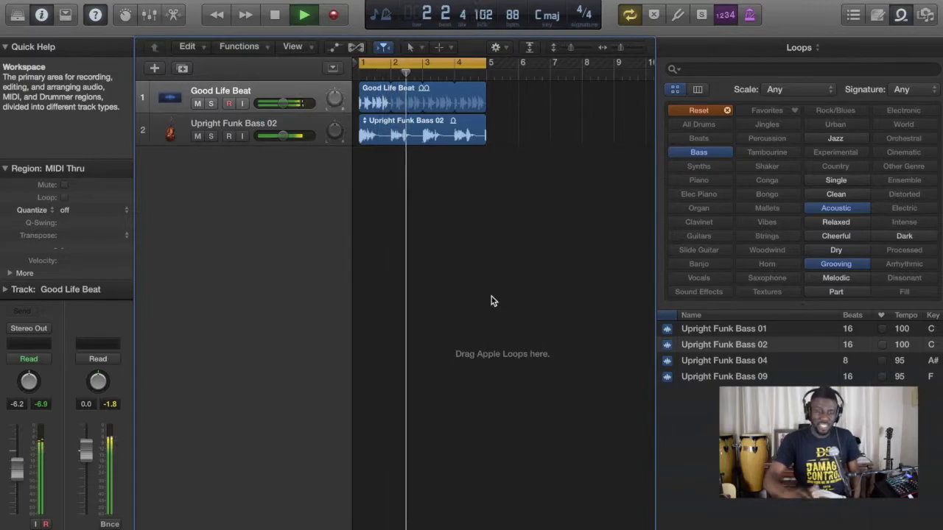
key(space)
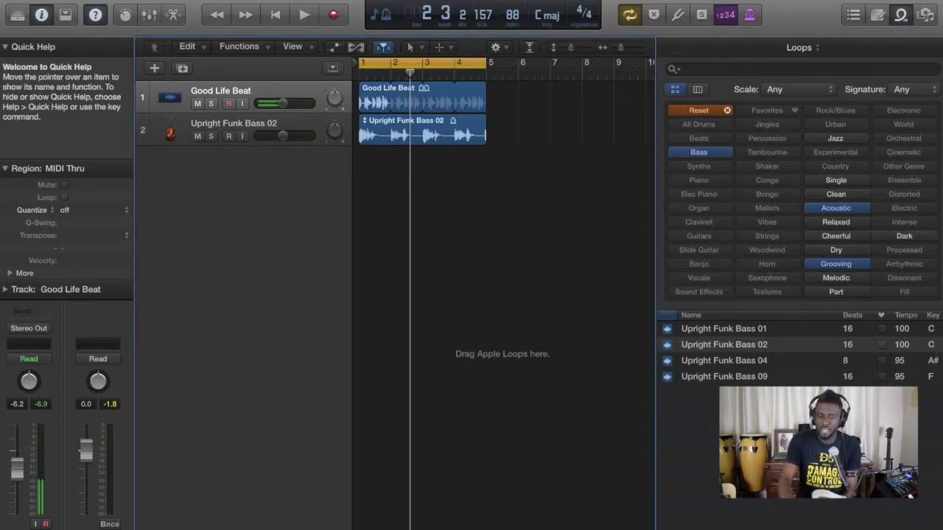
Reset the loop filters, reapply Bass, Acoustic and Grooving, and delete the Upright Funk Bass 02 region from the second track.
click(699, 110)
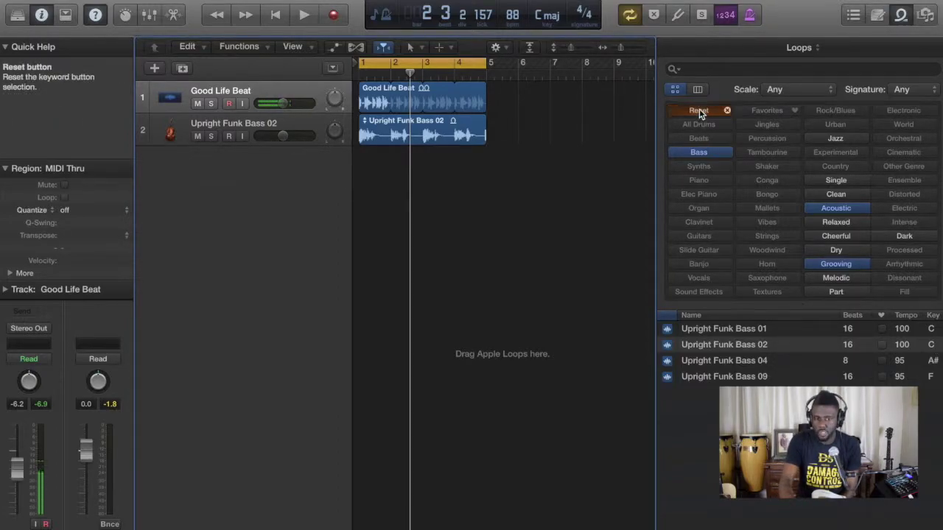
click(701, 152)
click(459, 136)
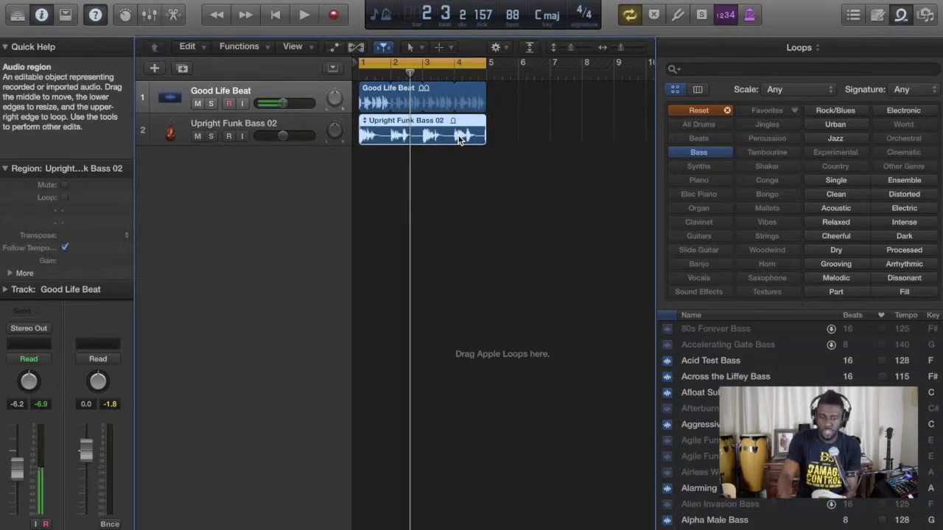
key(Delete)
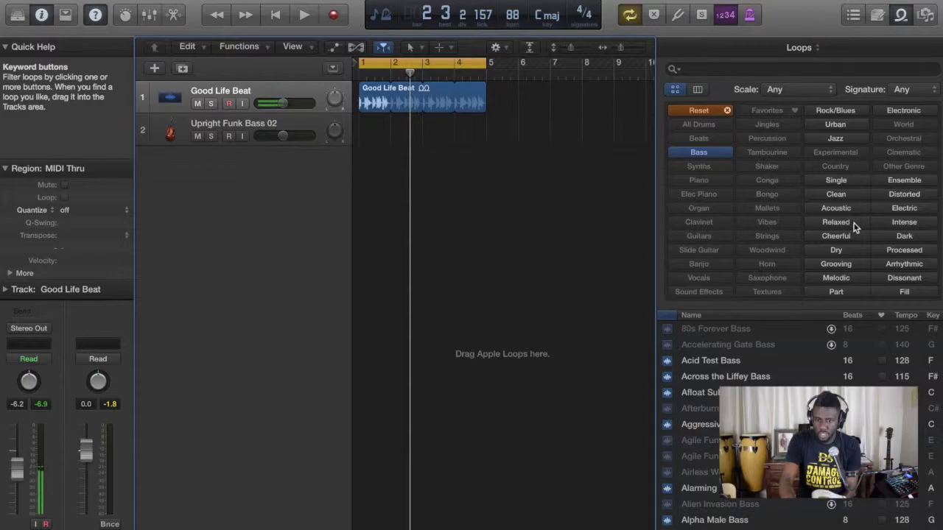
click(839, 209)
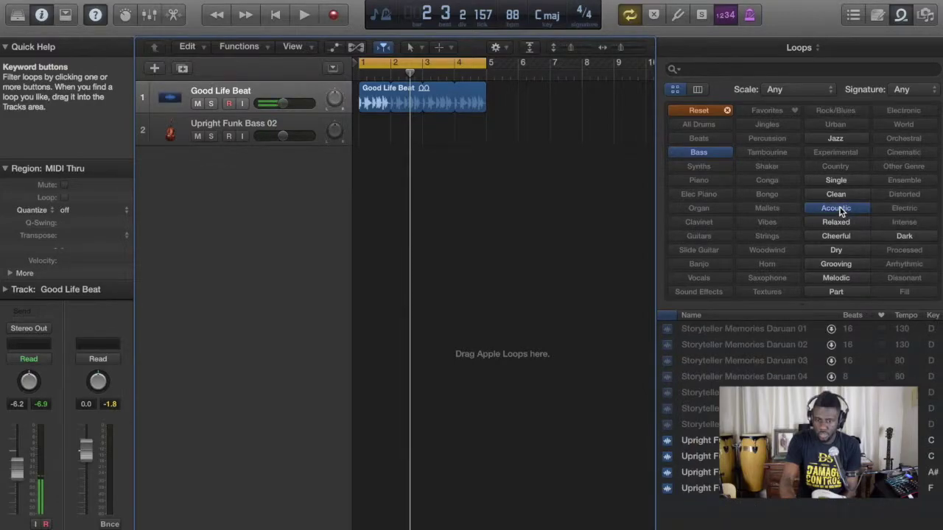
click(839, 266)
Place the Upright Funk Bass 01 loop at bar 1 on the bass track and play it with the drum beat.
click(725, 330)
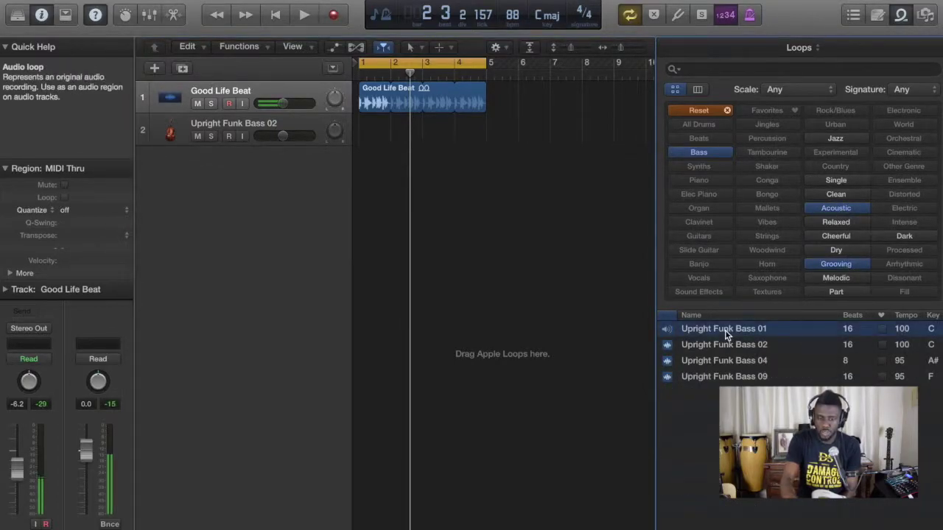
drag(727, 332, 363, 141)
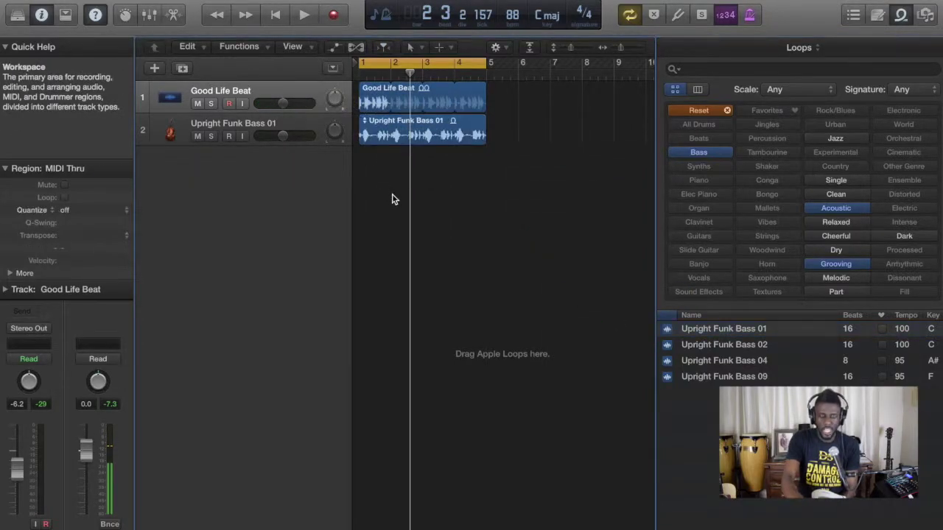
key(space)
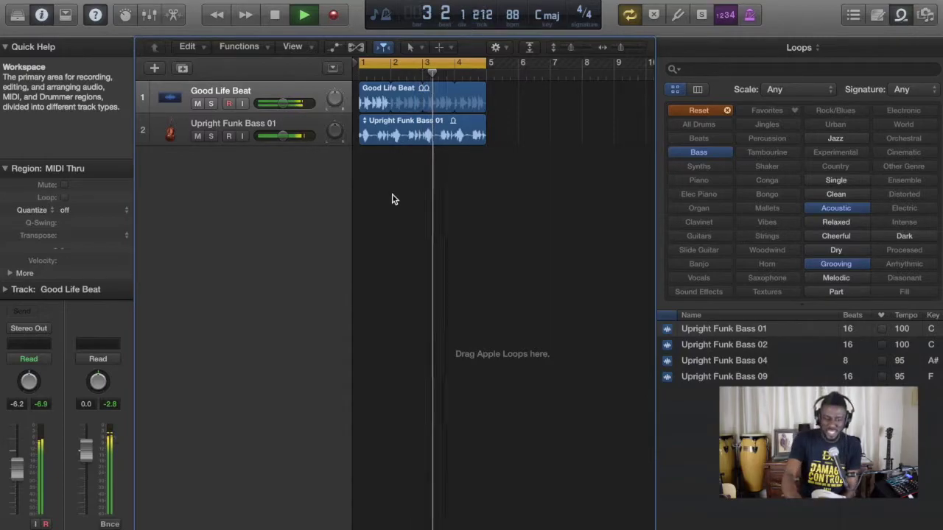
key(space)
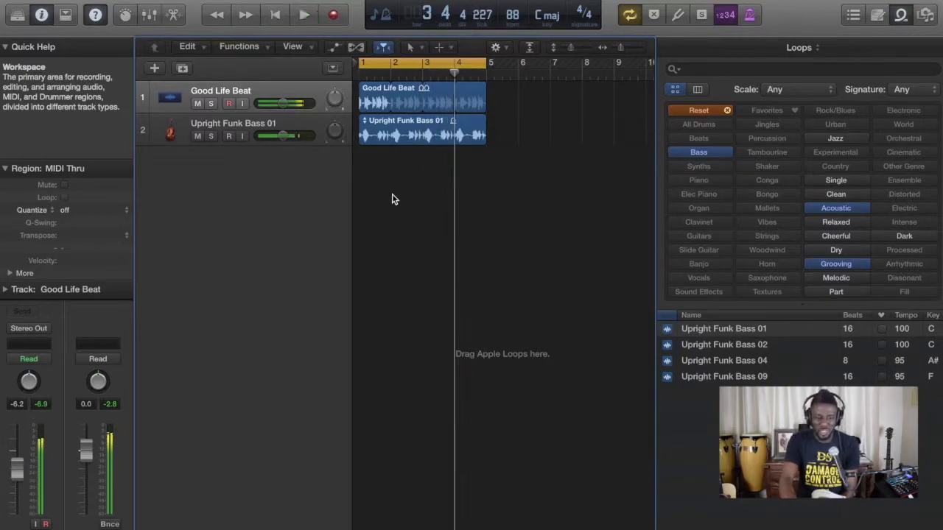
Delete the Upright Funk Bass 01 region and add the same loop again at bar 1 on the bass track.
click(425, 133)
key(Delete)
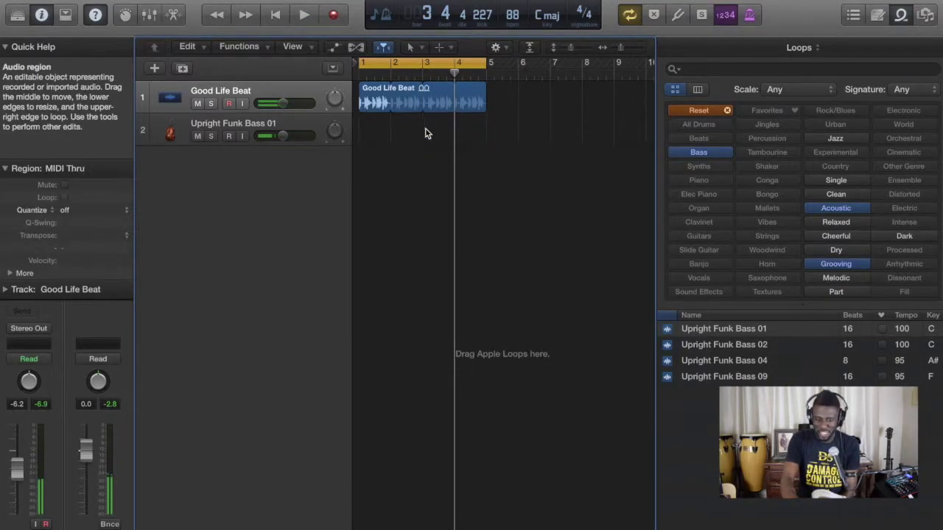
drag(684, 329, 368, 145)
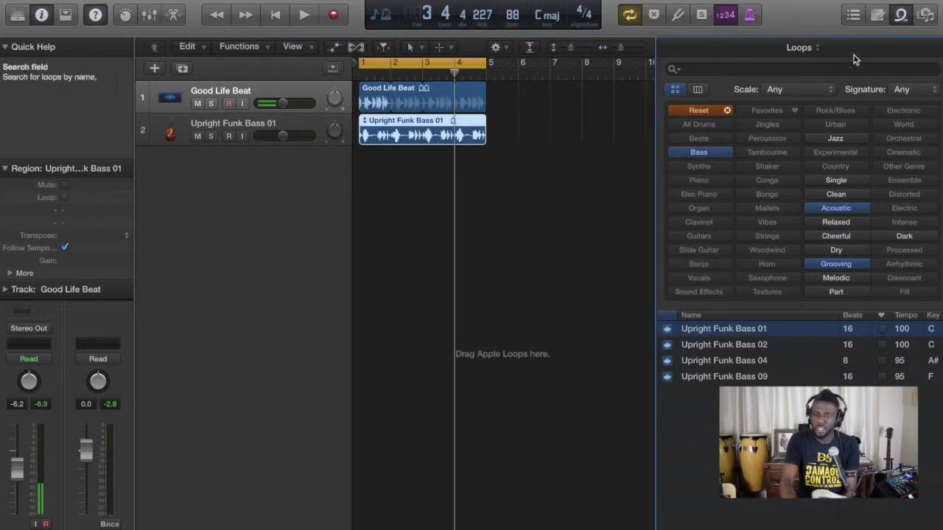
Close and reopen the Loop Browser twice, and switch the instrument filter from Bass to All Drums.
click(901, 16)
click(901, 16)
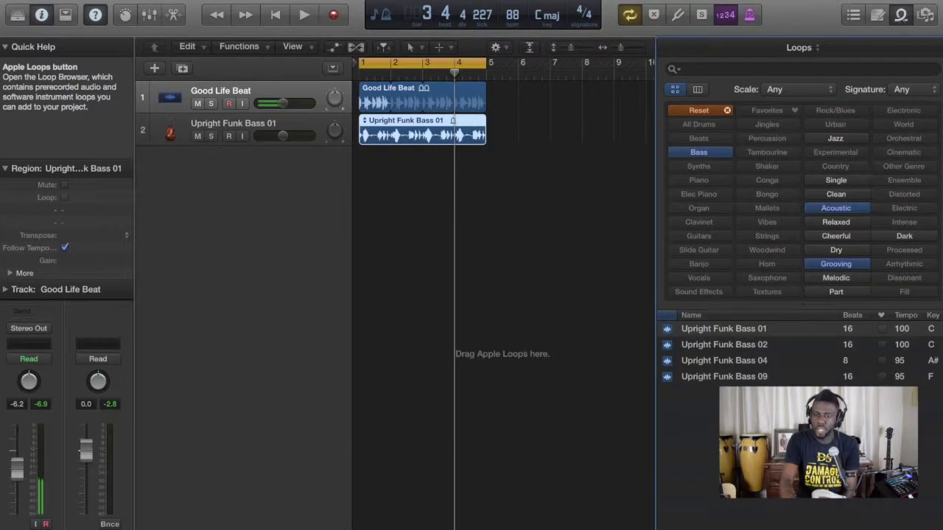
click(902, 16)
click(901, 16)
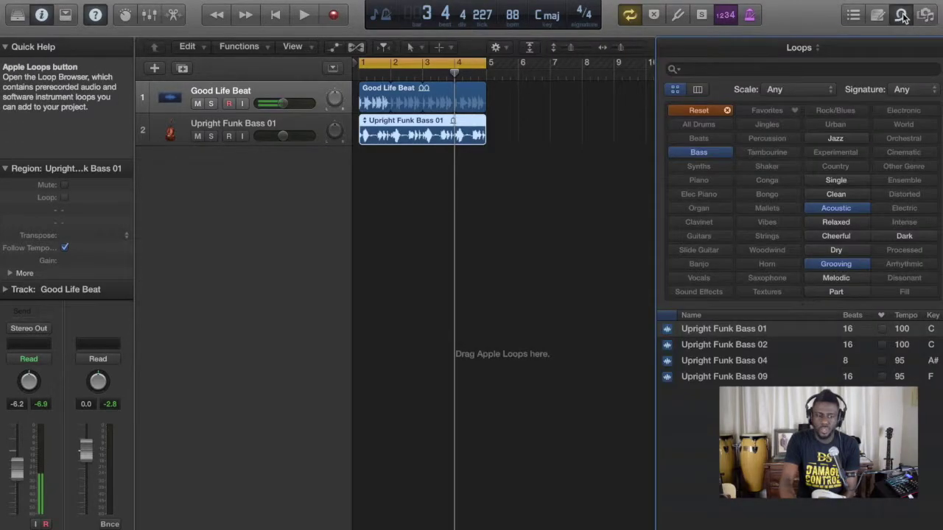
click(698, 154)
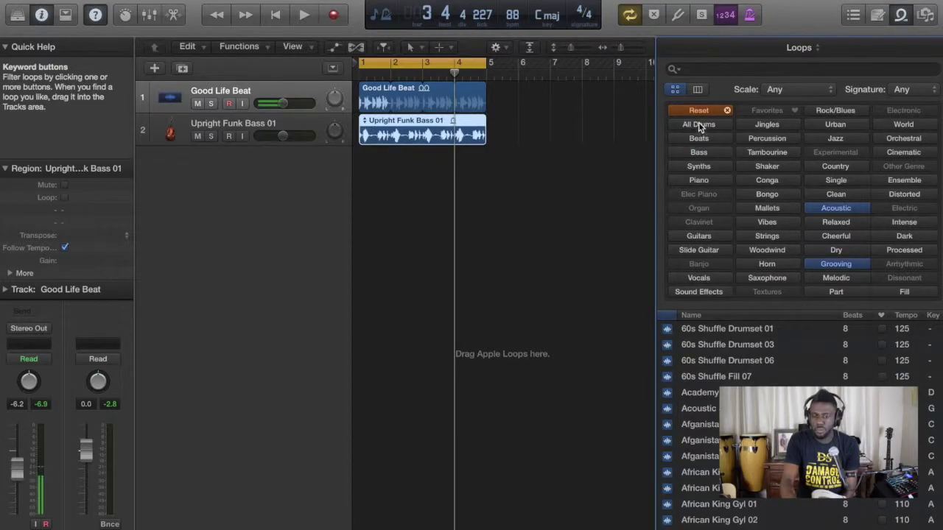
click(700, 125)
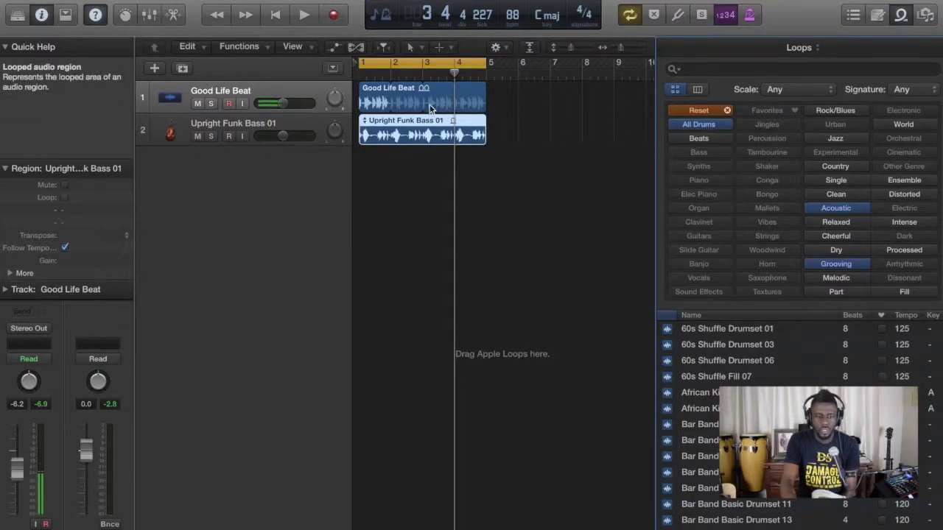
Play the drum and bass regions briefly, and delete the Upright Funk Bass 01 region.
key(space)
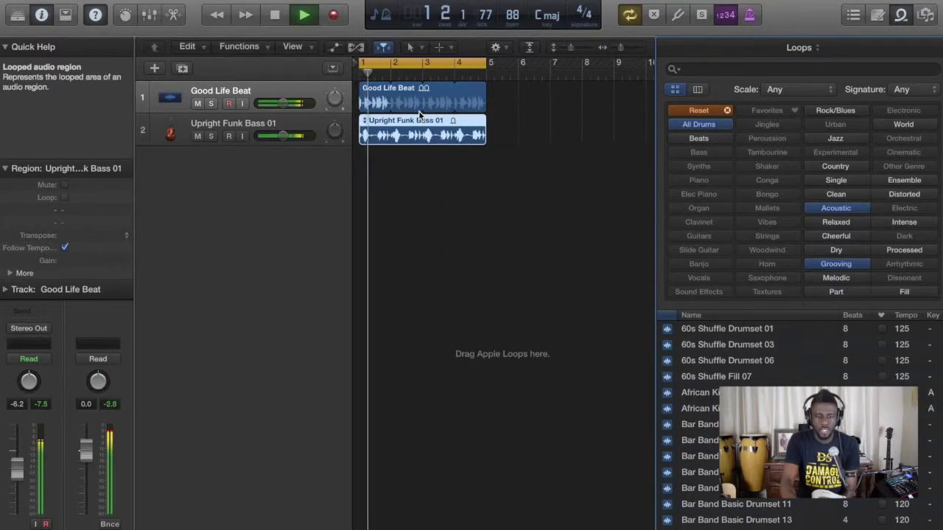
key(space)
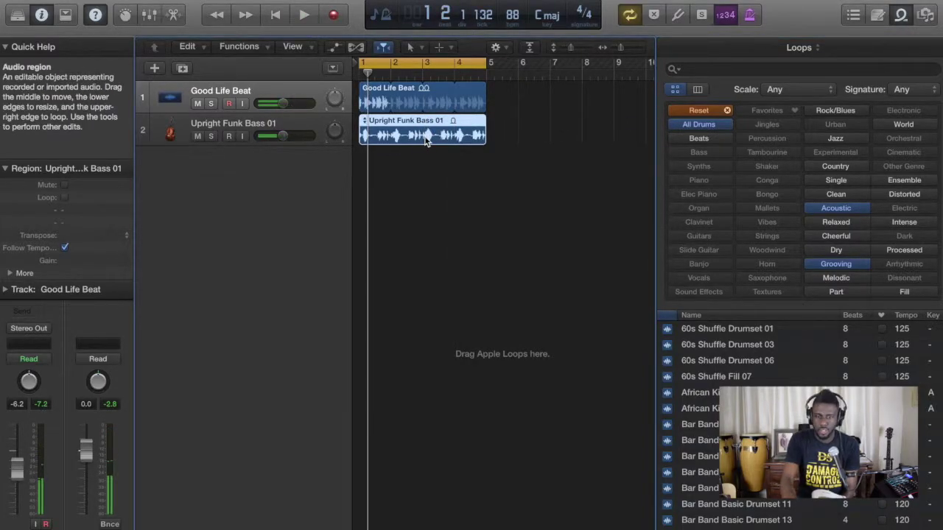
key(Delete)
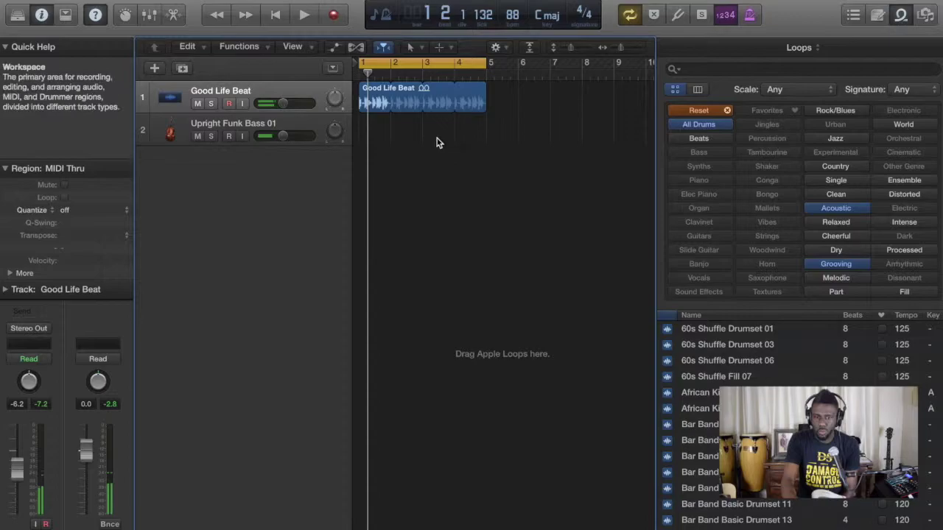
Switch the instrument filter from All Drums to Bass and add Upright Funk Bass 02 at bar 1 on the bass track.
click(699, 125)
click(699, 152)
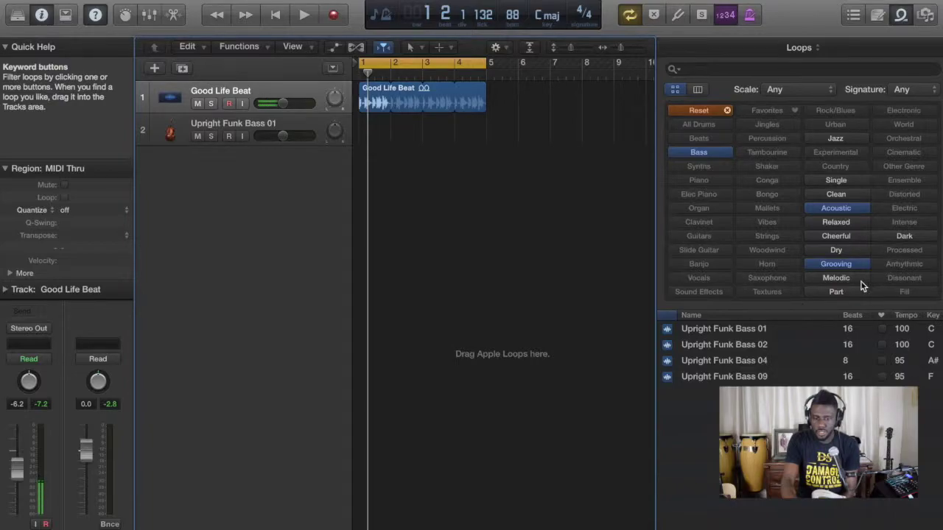
click(739, 351)
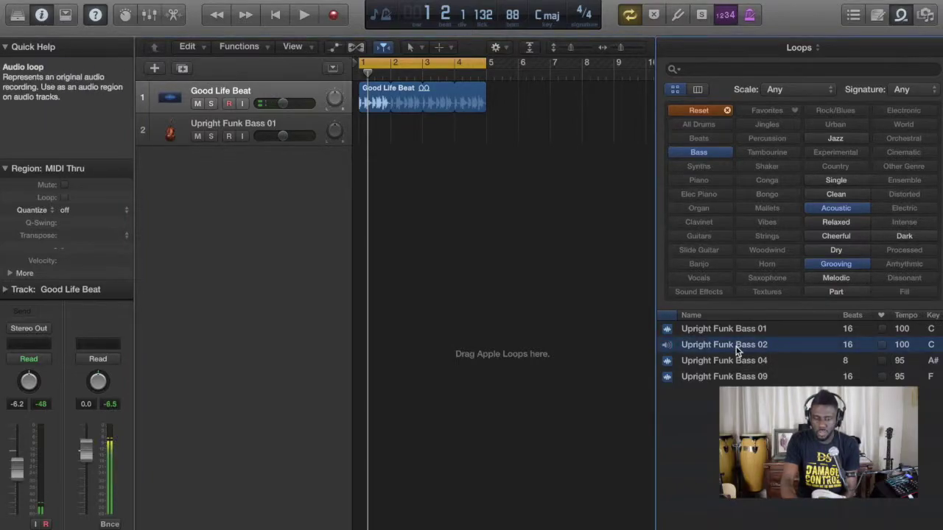
drag(739, 351, 378, 152)
click(432, 211)
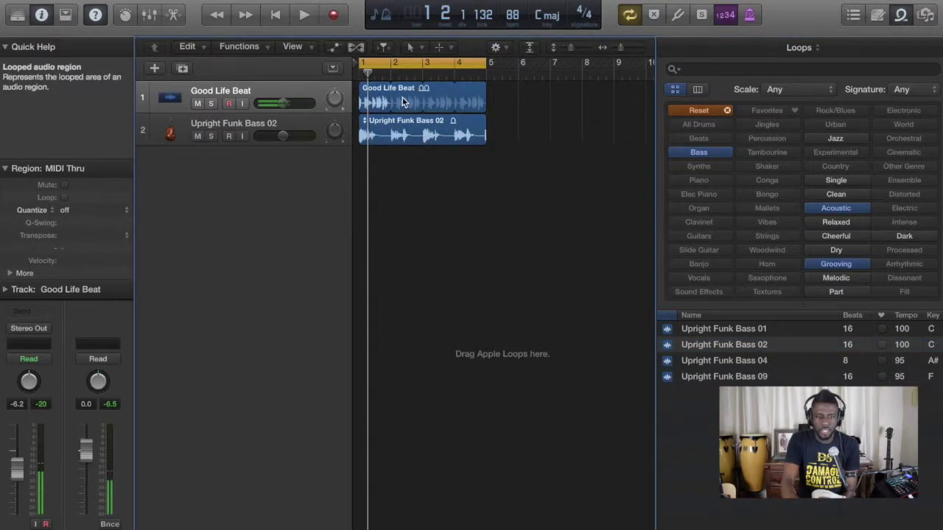
Shorten the looped Good Life Beat to its first bar and delete the region from the drum track.
drag(395, 95, 390, 94)
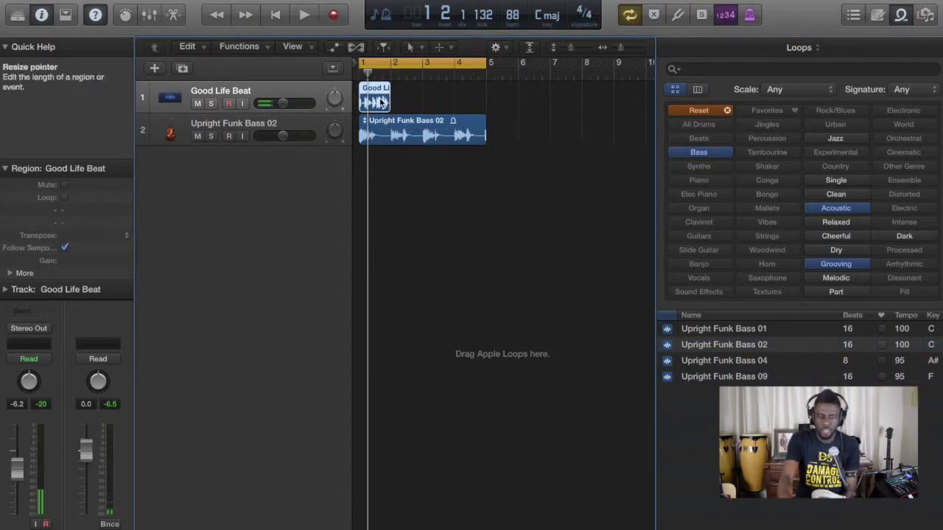
key(Delete)
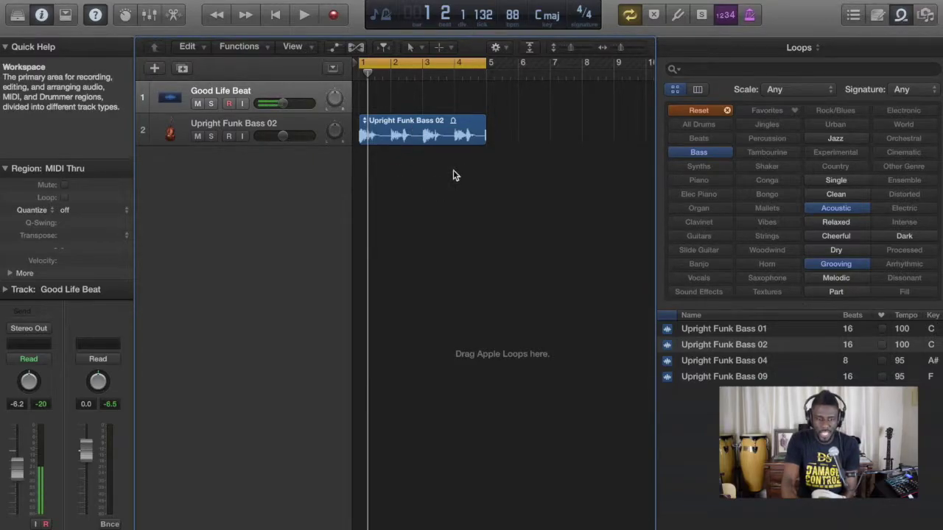
Delete the Upright Funk Bass 02 region and undo the deletion, twice in a row, leaving the region deselected.
click(435, 140)
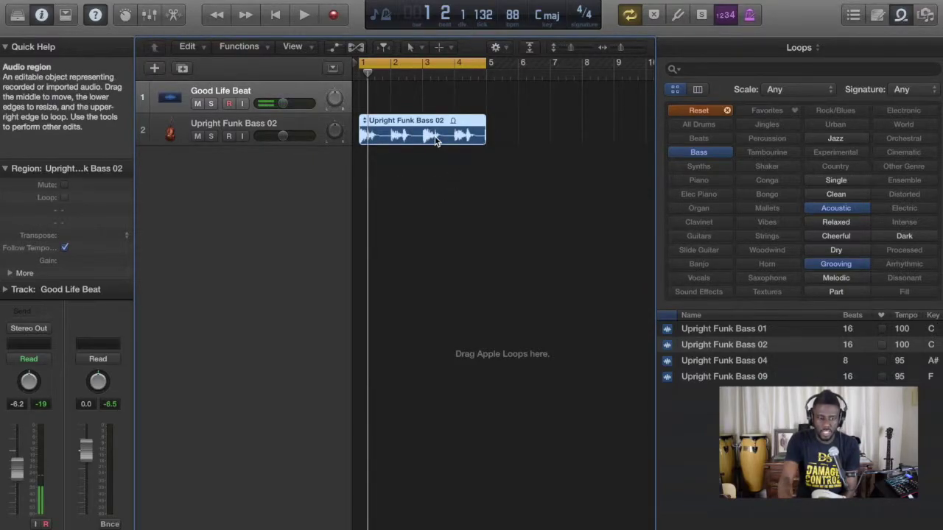
key(Delete)
key(super+z)
key(Delete)
key(super+z)
click(439, 95)
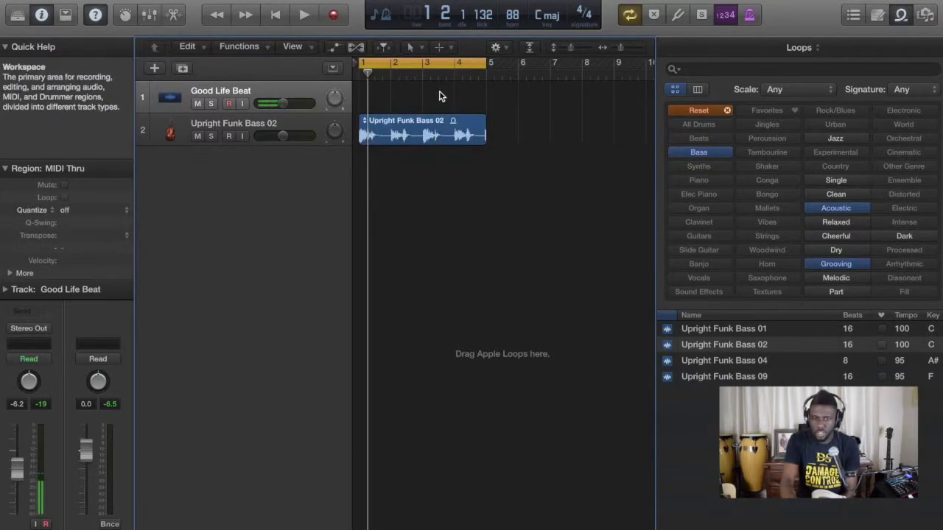
Reset the loop filters and filter the loops by All Drums, Acoustic and Grooving.
click(698, 111)
click(699, 125)
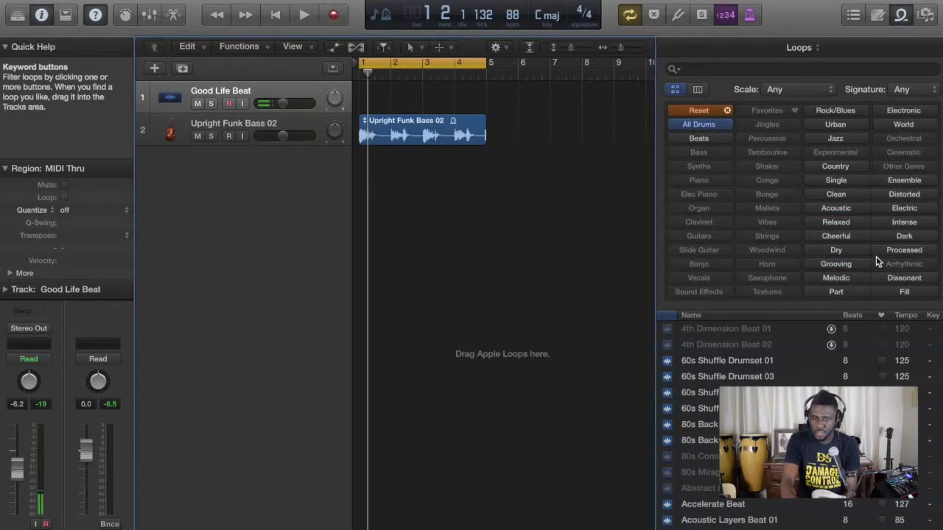
click(840, 211)
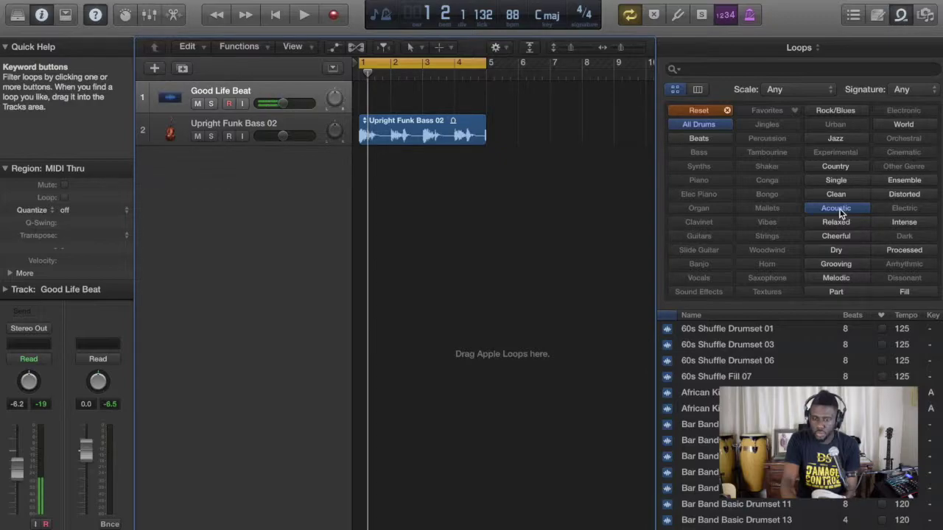
click(841, 265)
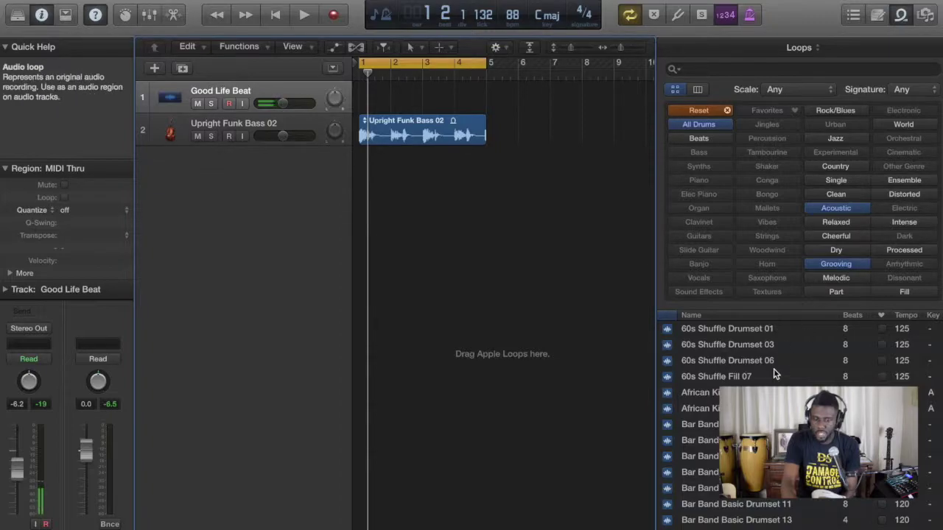
Audition the Basic Vintage Break loop and add it at bar 1 on the empty drum track.
scroll(773, 375, down, 1)
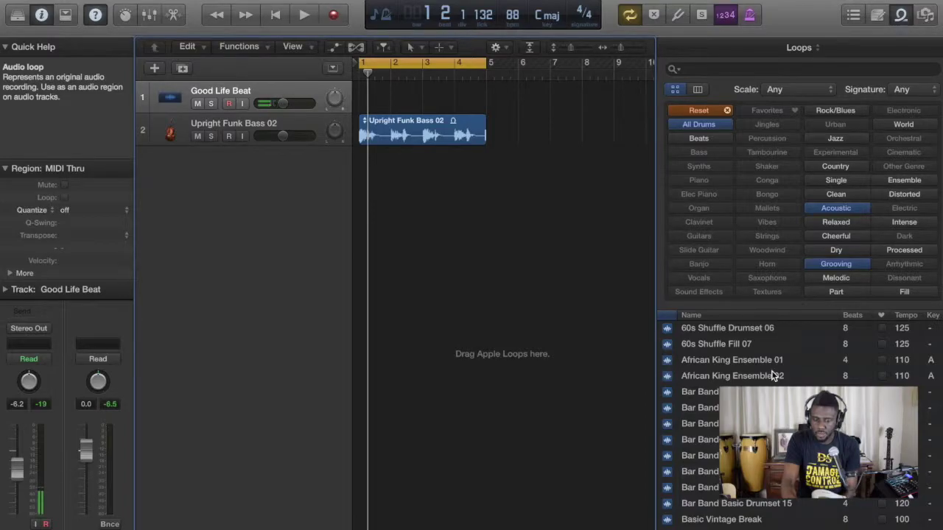
click(705, 521)
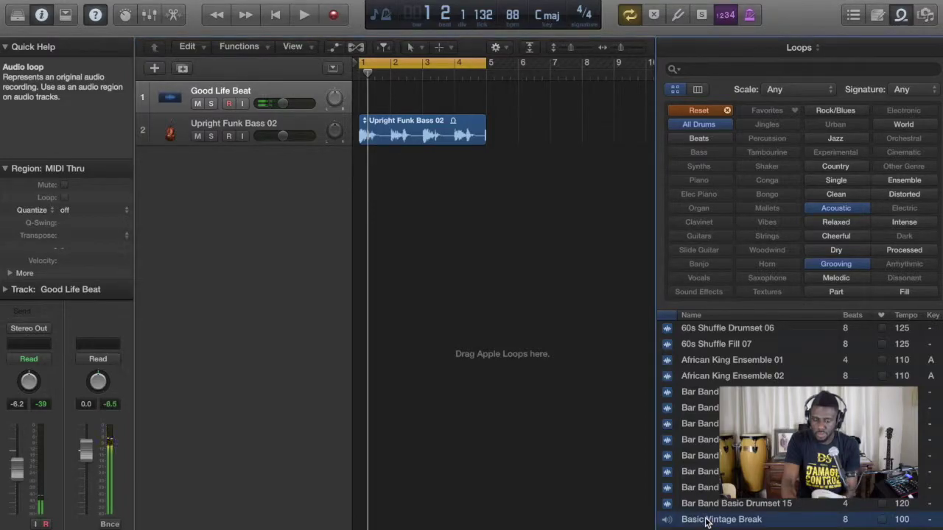
scroll(706, 521, down, 1)
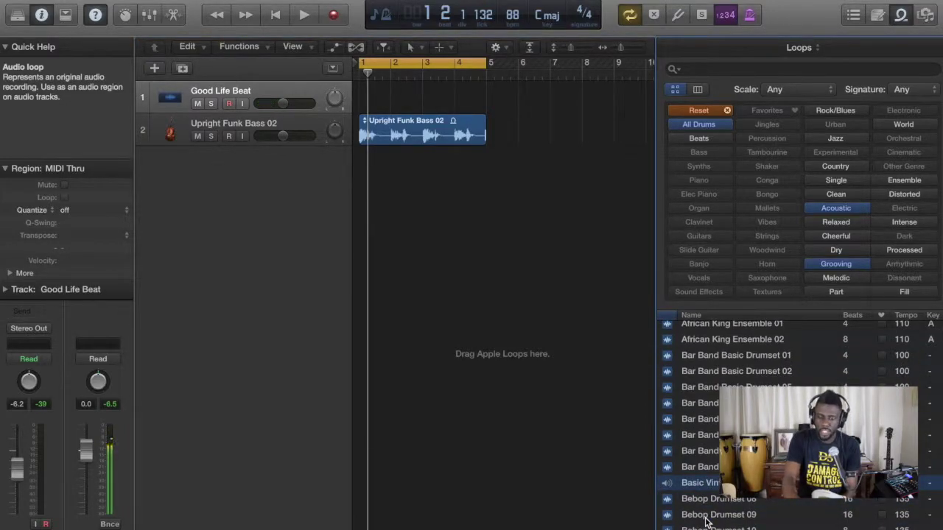
drag(711, 489, 341, 90)
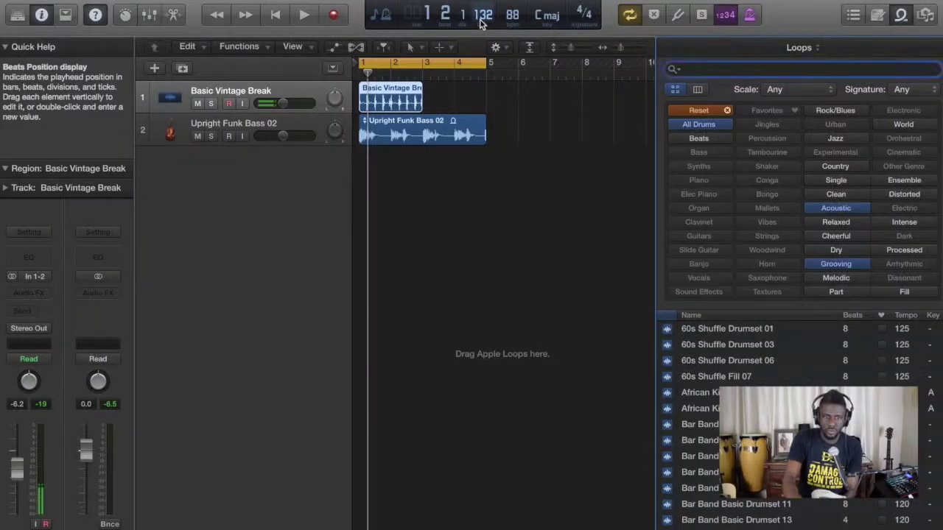
Set the project tempo to 100 bpm.
double_click(480, 22)
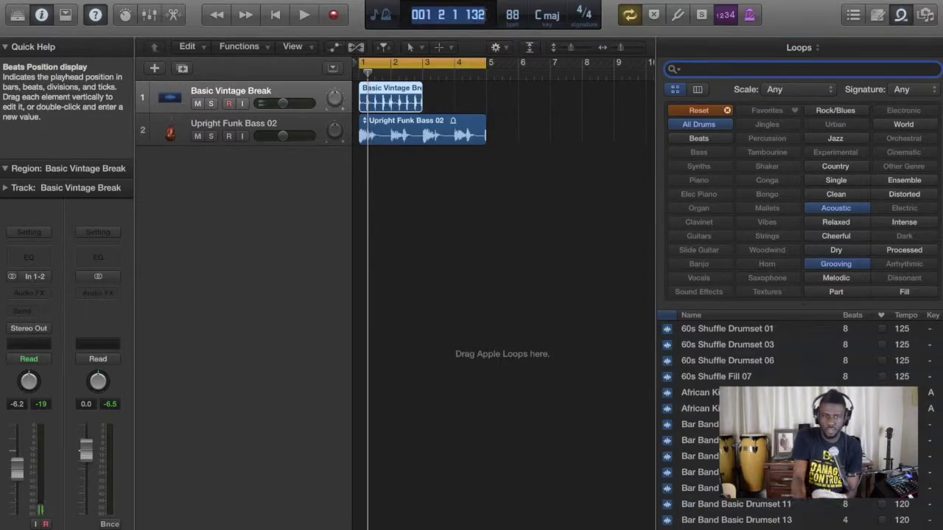
double_click(512, 15)
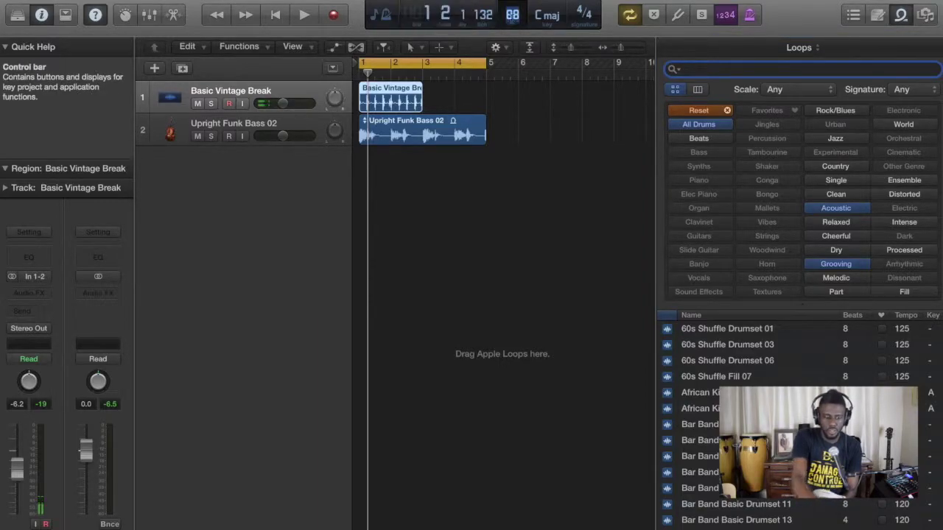
text(100)
key(Return)
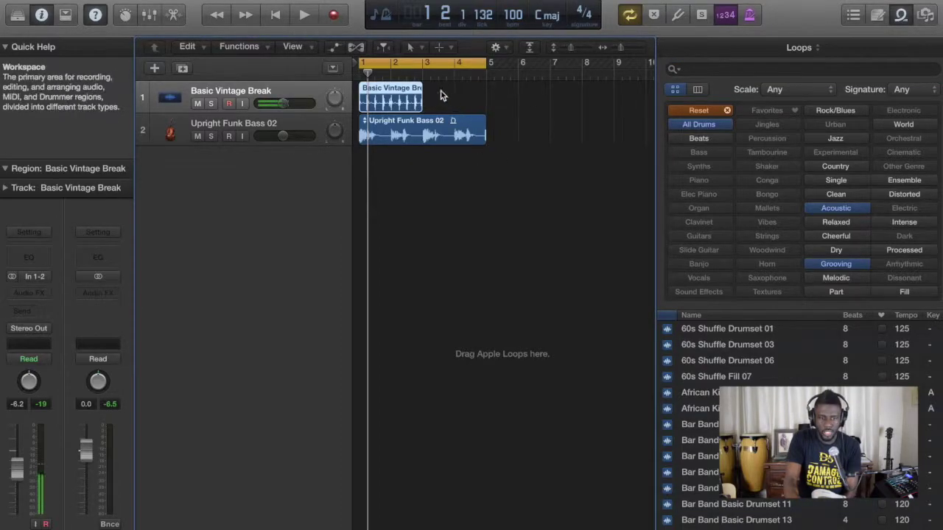
Loop the Basic Vintage Break region through the end of bar 4 and play it briefly with the bass.
drag(424, 89, 486, 89)
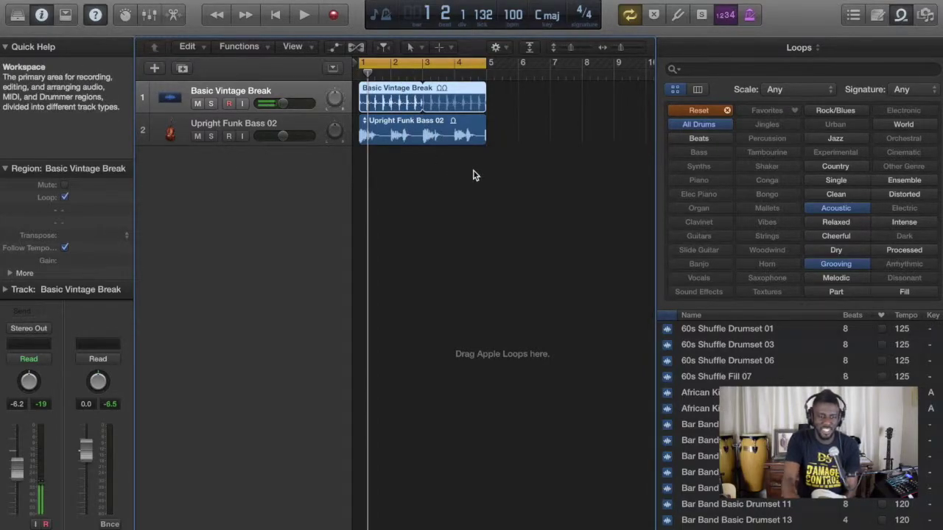
key(space)
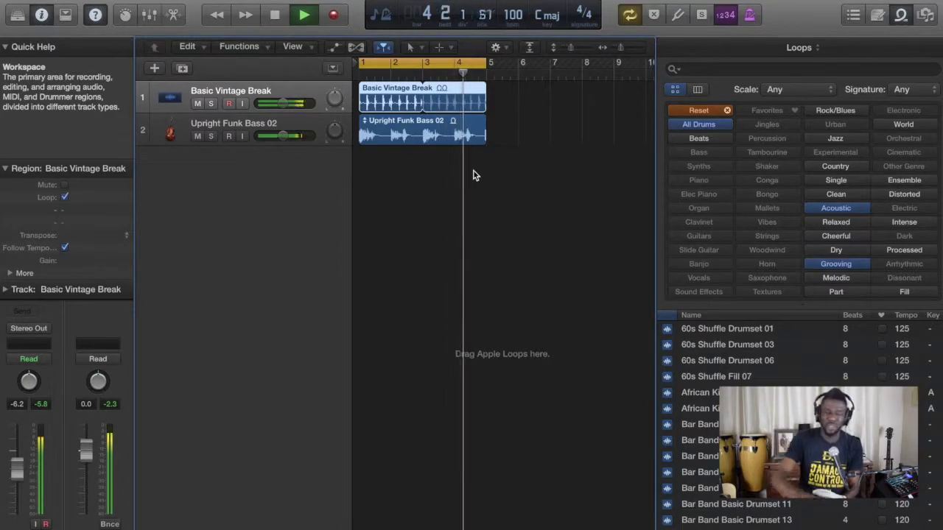
key(space)
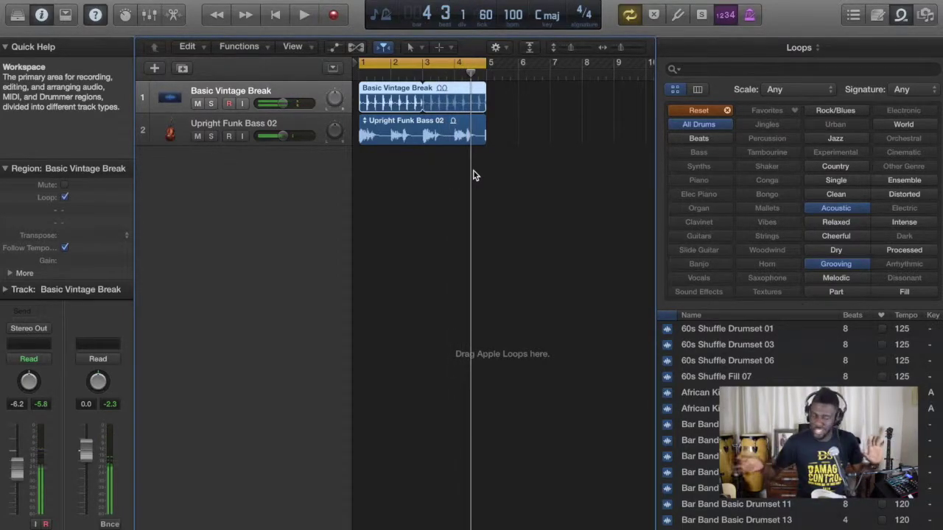